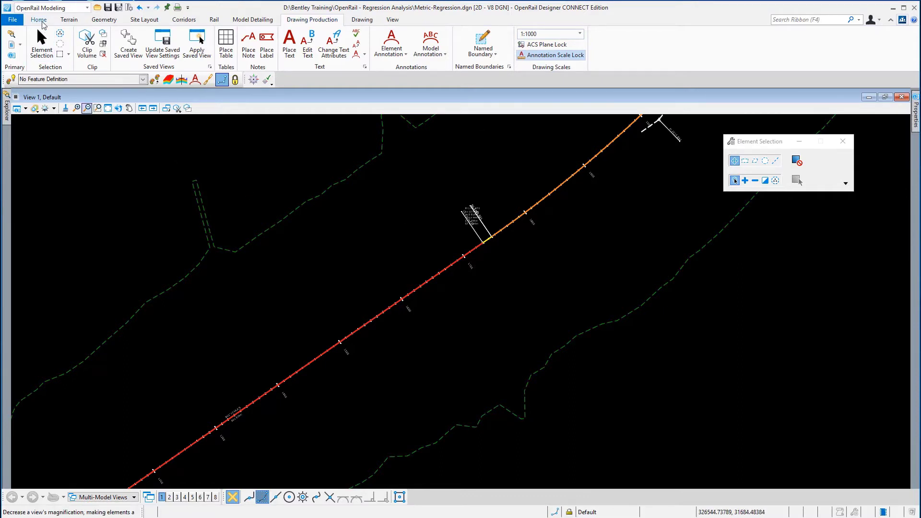
Turn on the display of the Metric-Ex_Left Rail.dgn and Metric-Ex_Right Rail.dgn references
left_click(39, 19)
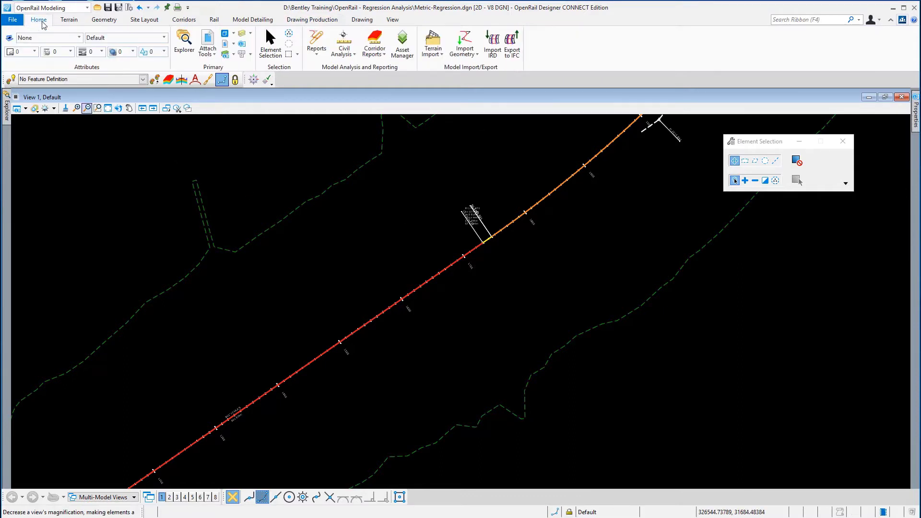
left_click(208, 56)
left_click(225, 119)
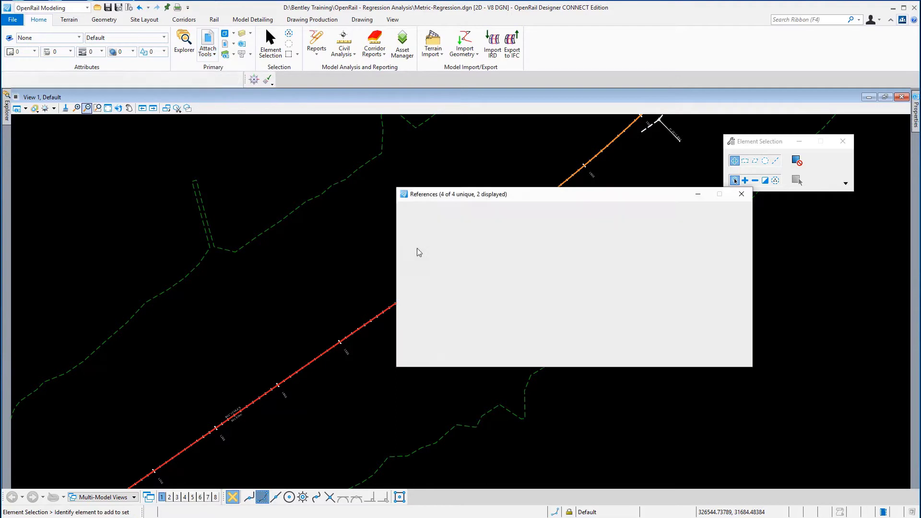
left_click(419, 252)
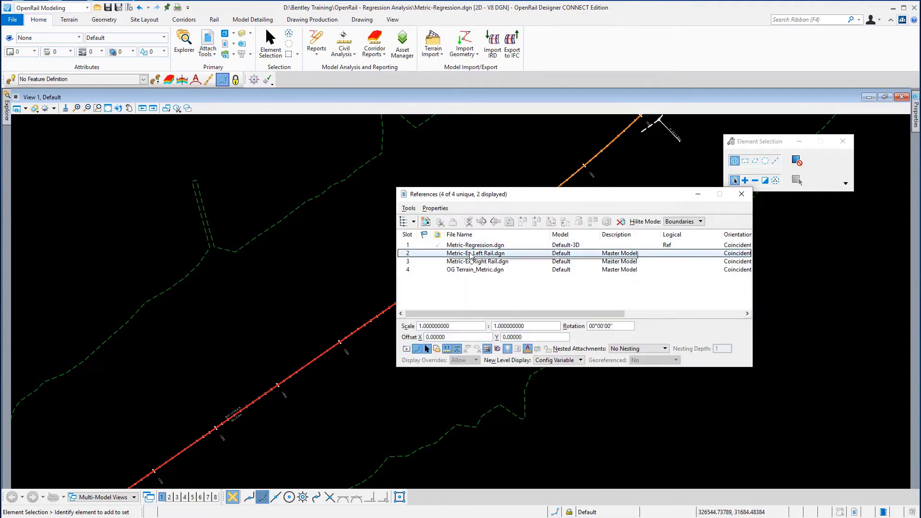
left_click(407, 350)
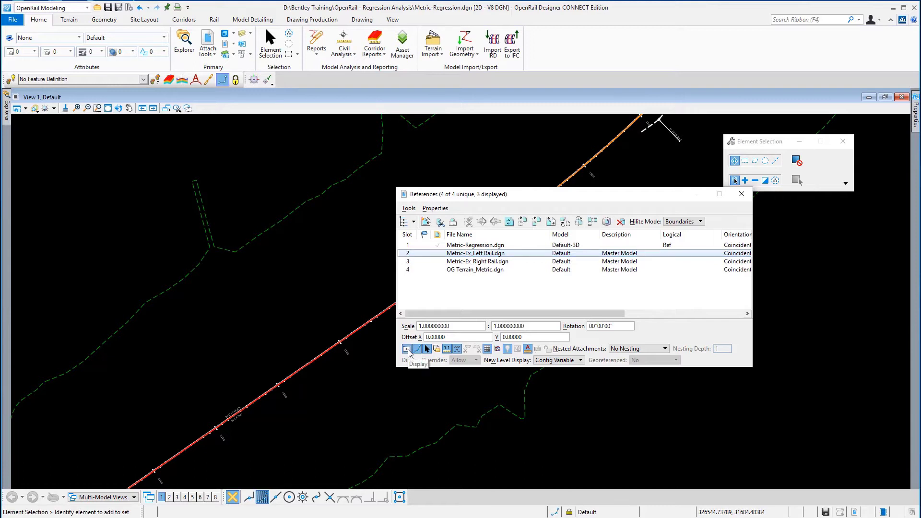
left_click(461, 262)
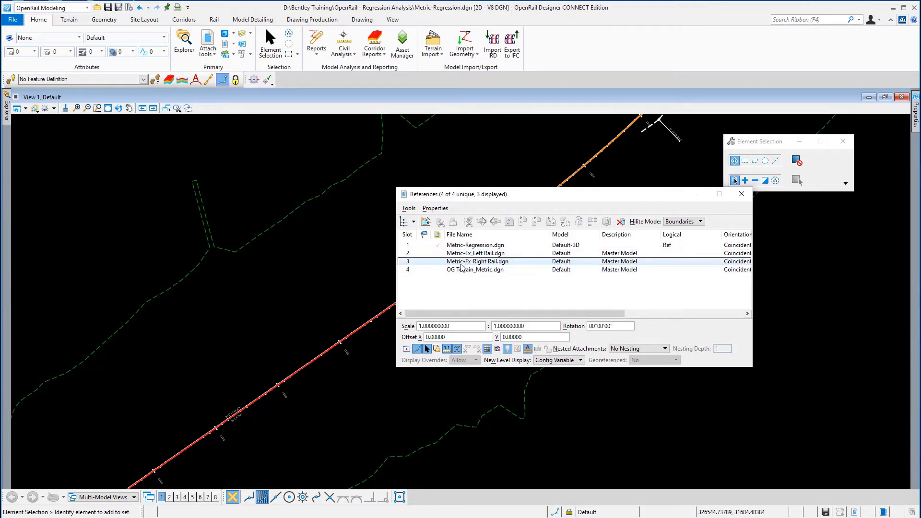
left_click(406, 349)
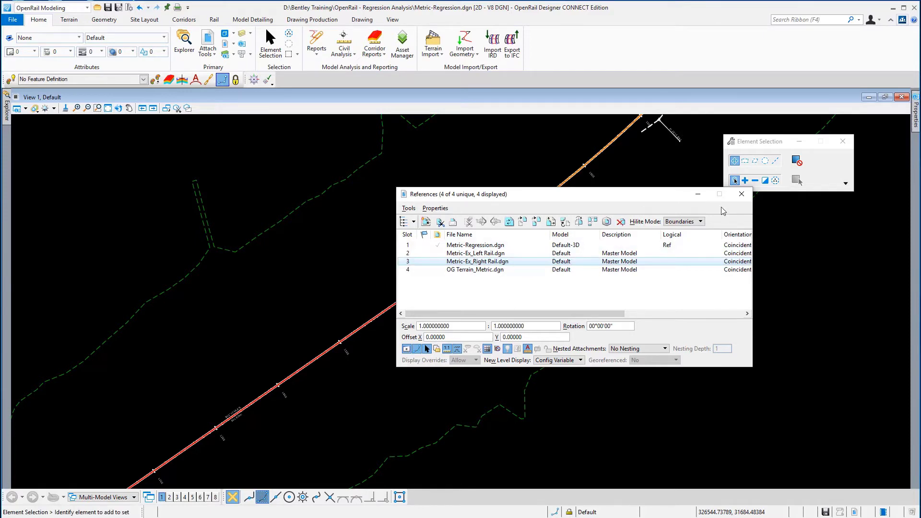
left_click(741, 194)
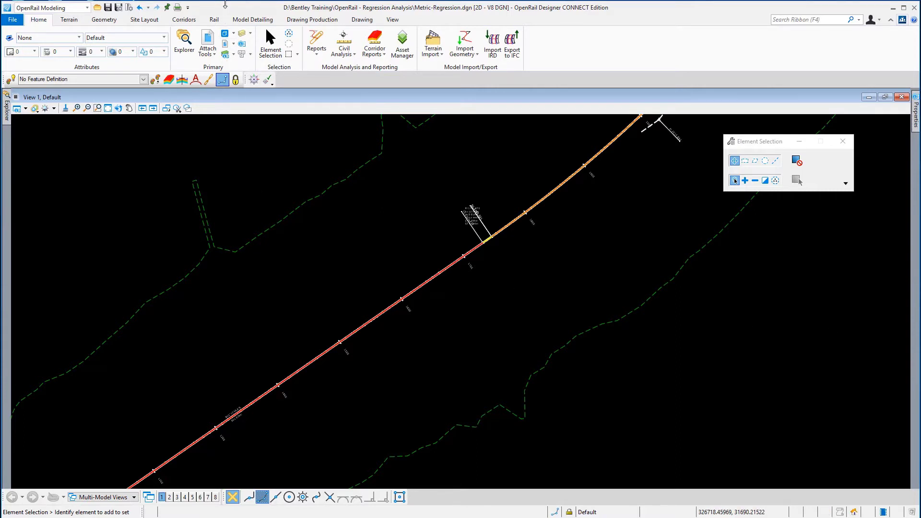
Start Profile from Rails and select the Track Main alignment as the track centerline
left_click(217, 20)
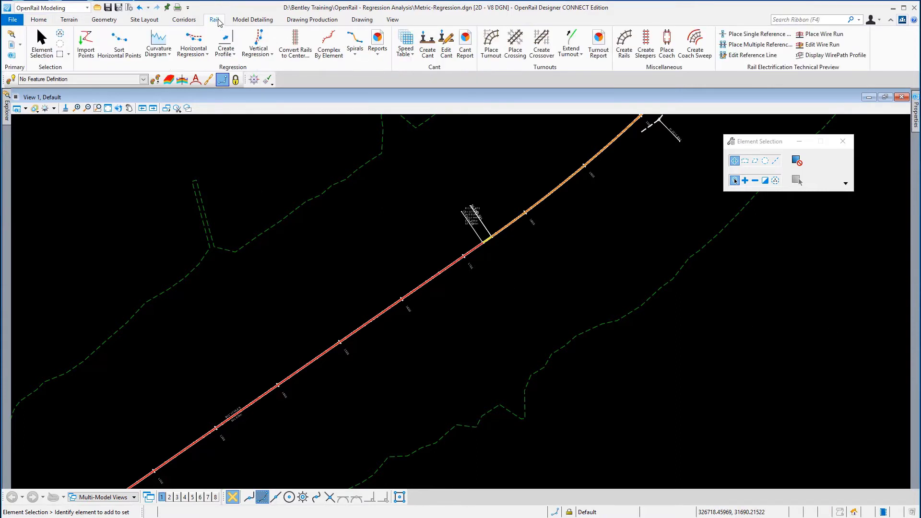
left_click(235, 55)
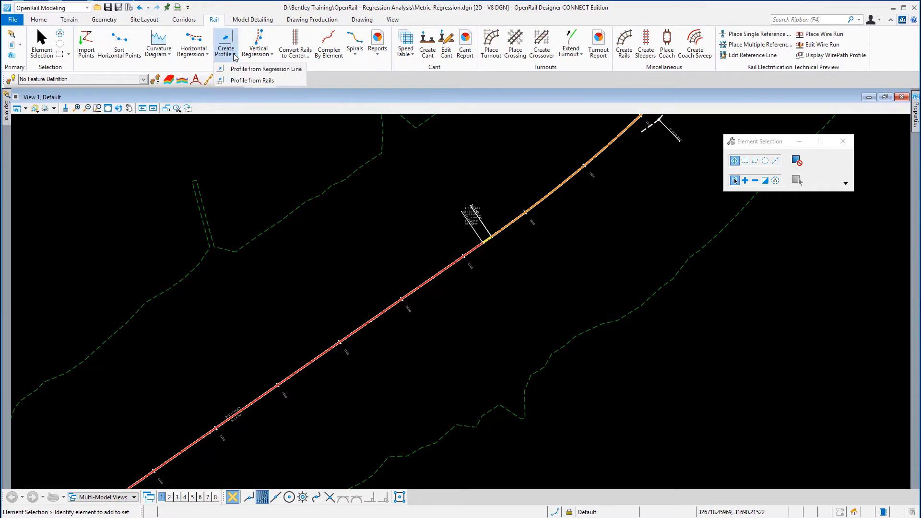
left_click(249, 81)
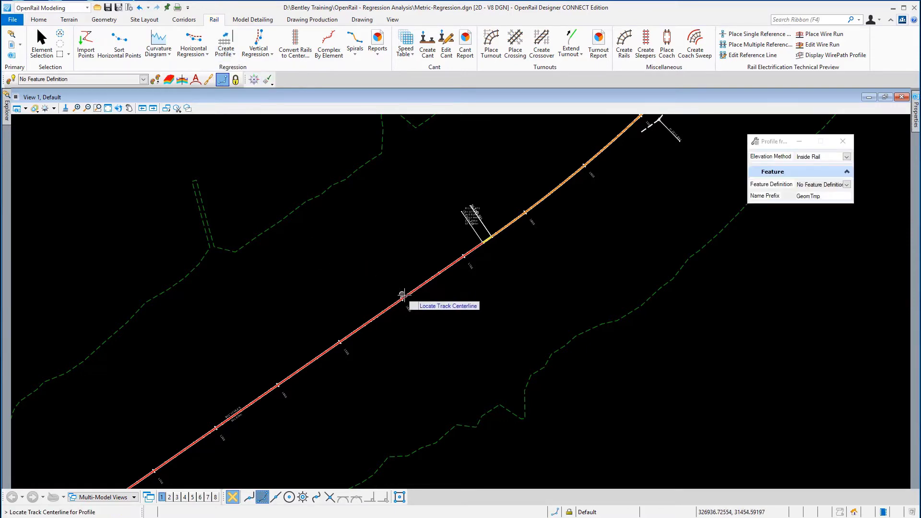
scroll(405, 294, "up", 4)
scroll(406, 294, "up", 5)
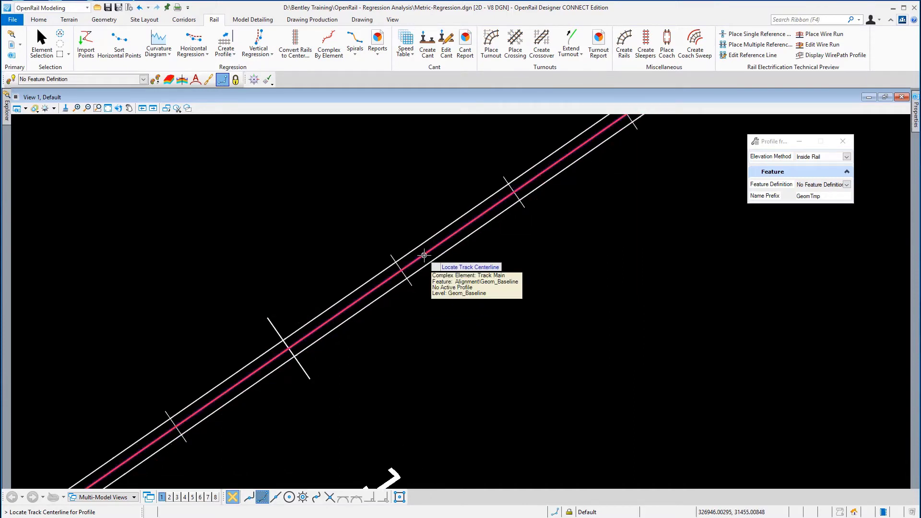
left_click(424, 255)
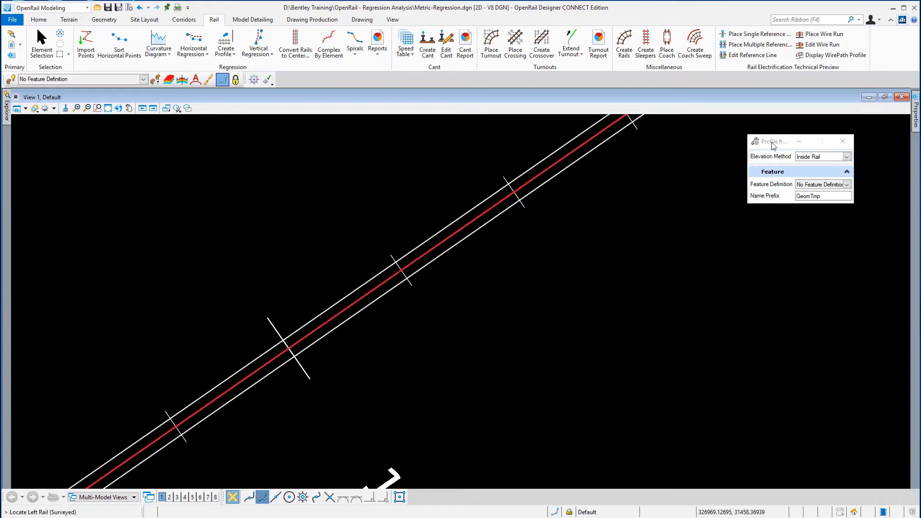
Set the rail profile's feature definition to Geom_Temp and select the surveyed left and right rails
left_click_drag(772, 145, 733, 147)
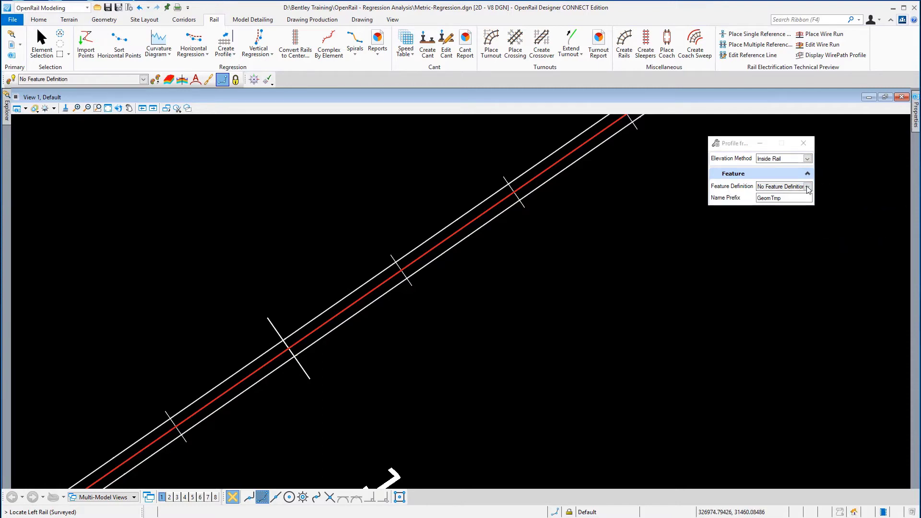
left_click(808, 186)
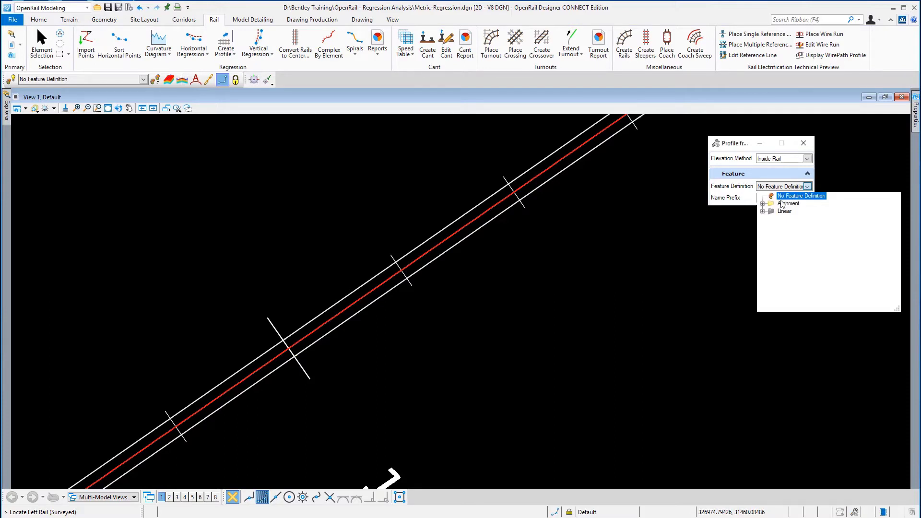
left_click(762, 203)
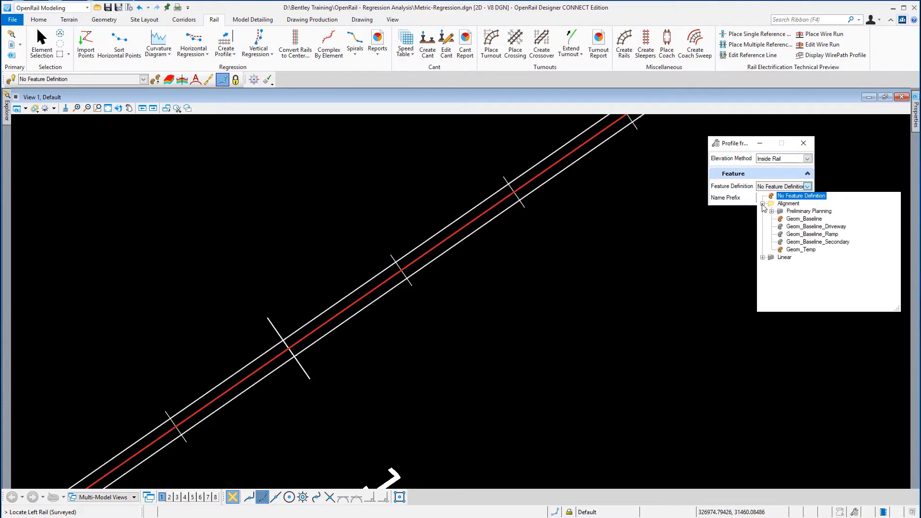
left_click(805, 250)
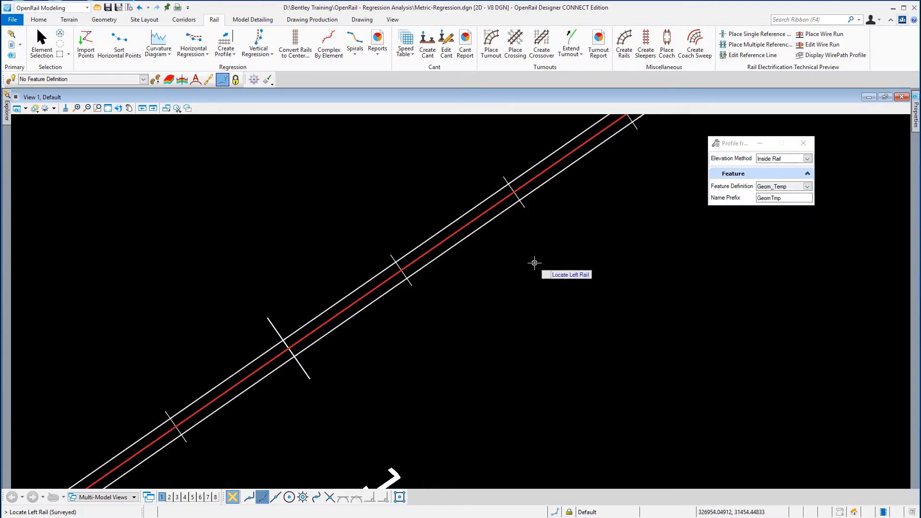
left_click(463, 213)
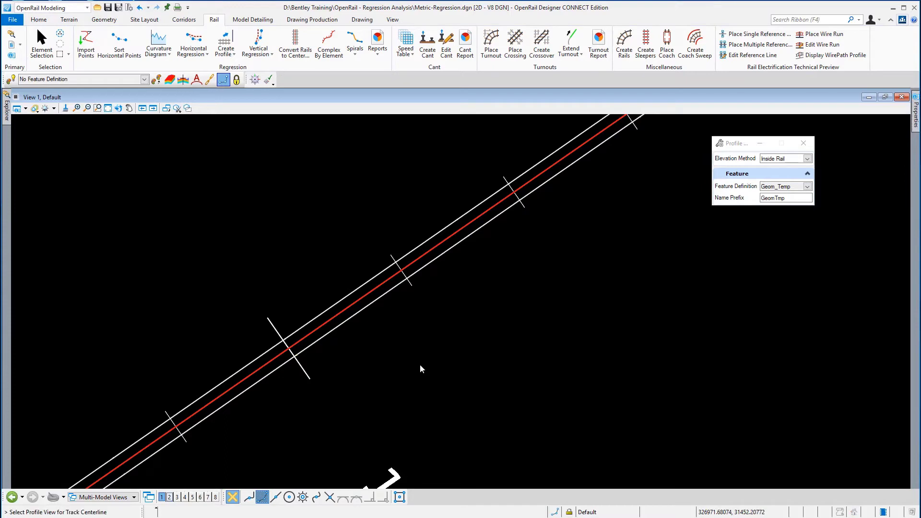
Open the Track Main profile model in View 2 and inspect the rail profile near its start
left_click(169, 497)
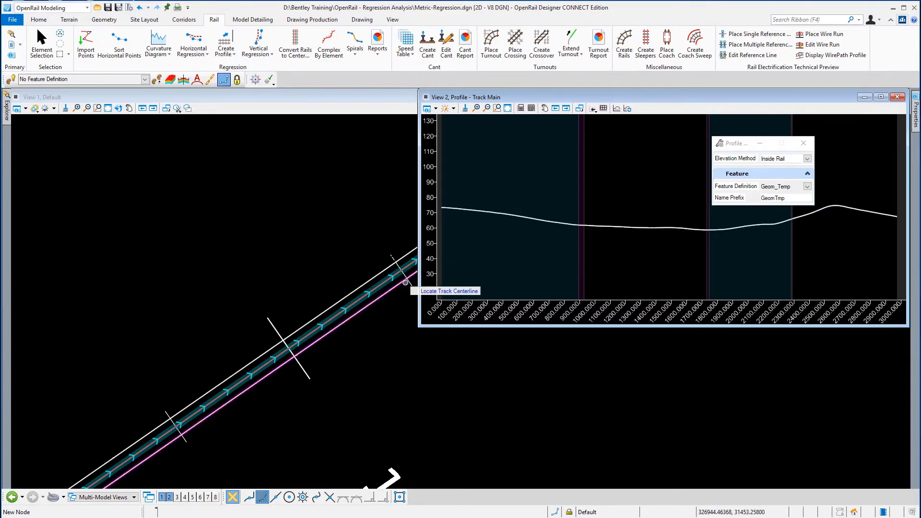
left_click(544, 221)
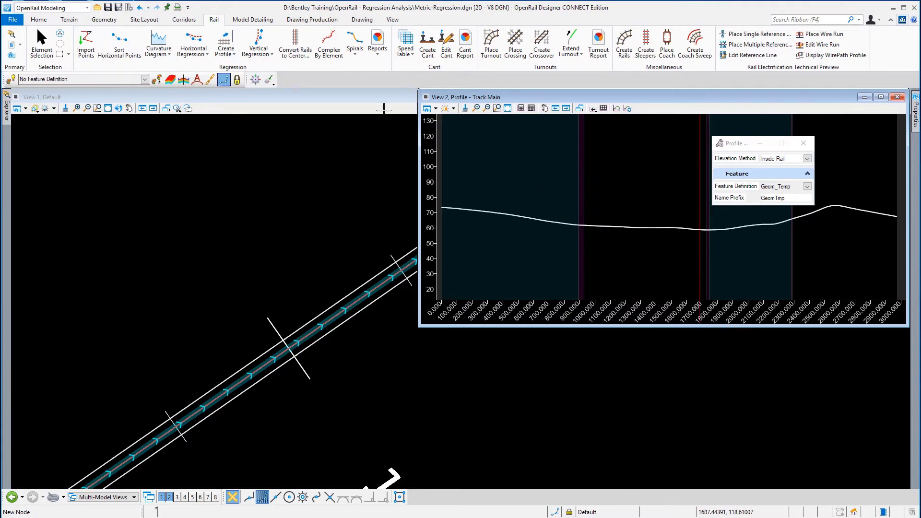
left_click(39, 42)
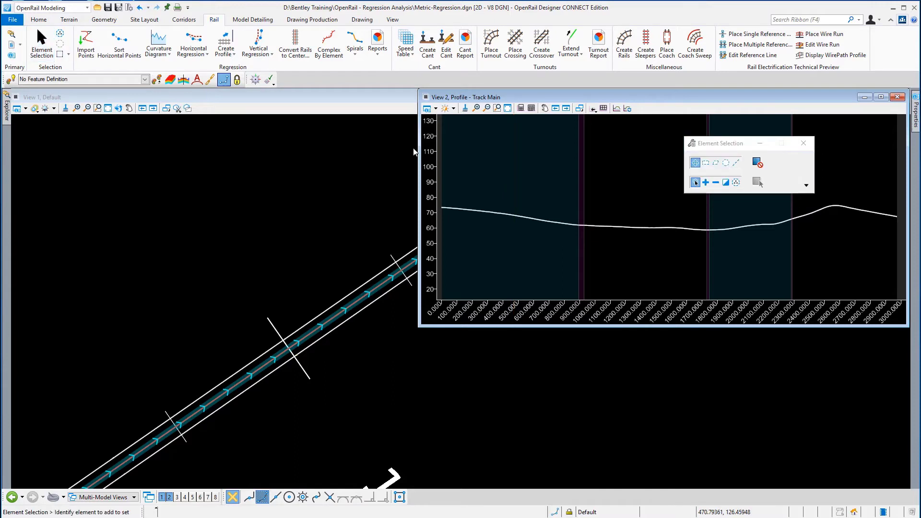
left_click(498, 108)
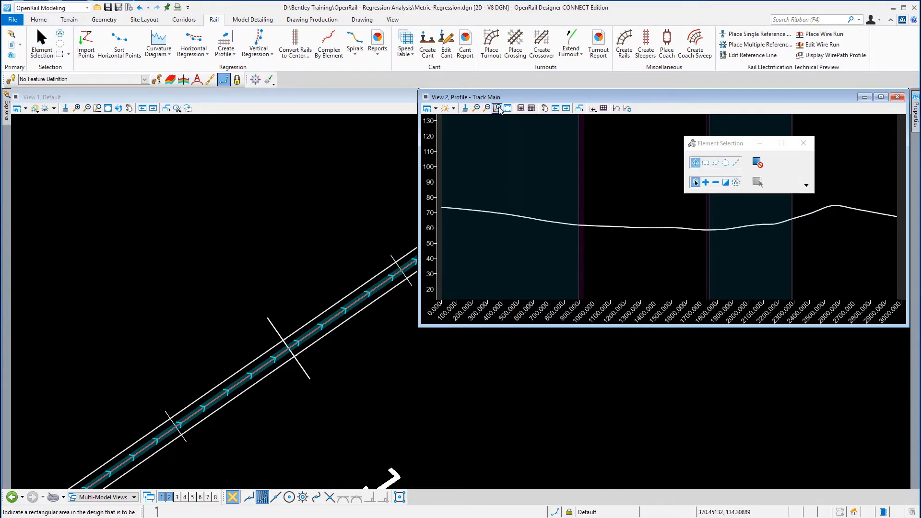
left_click(442, 203)
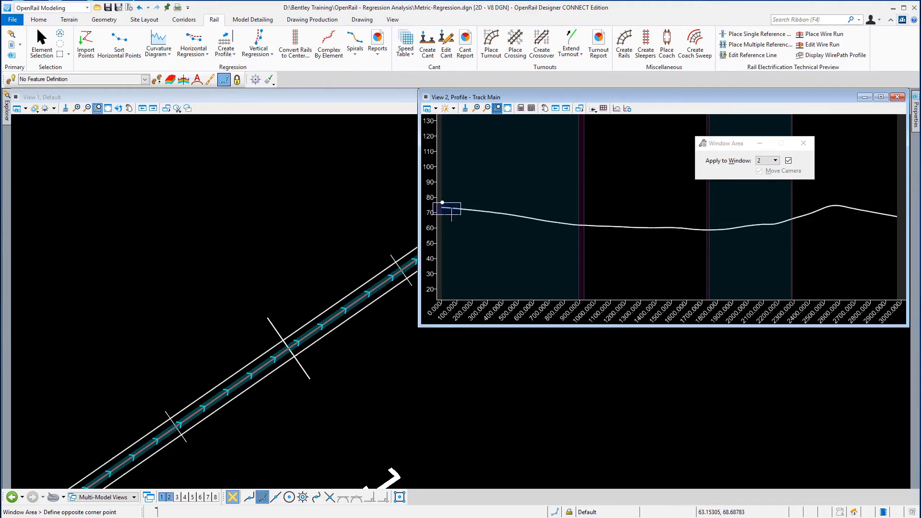
left_click(454, 214)
scroll(668, 204, "up", 8)
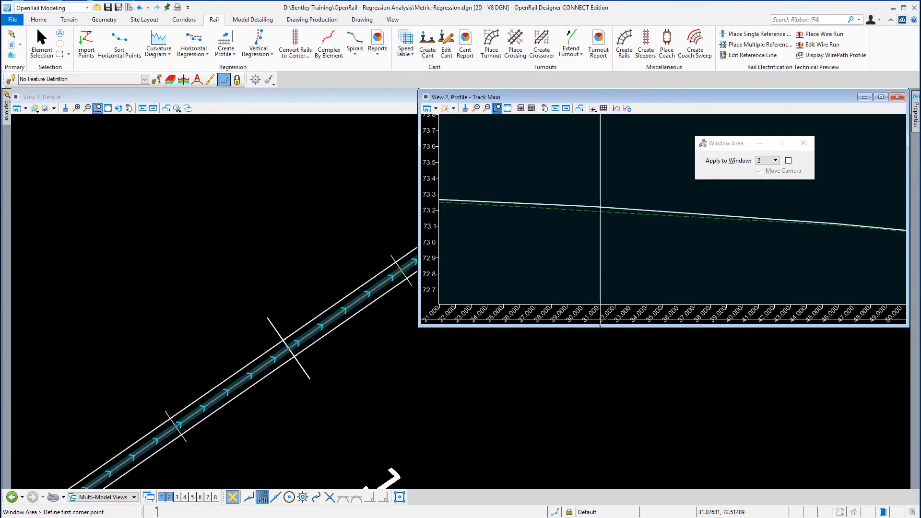
Start Define Profile By Best Fit and review its upper and lower envelope and curve length parameters
left_click(110, 22)
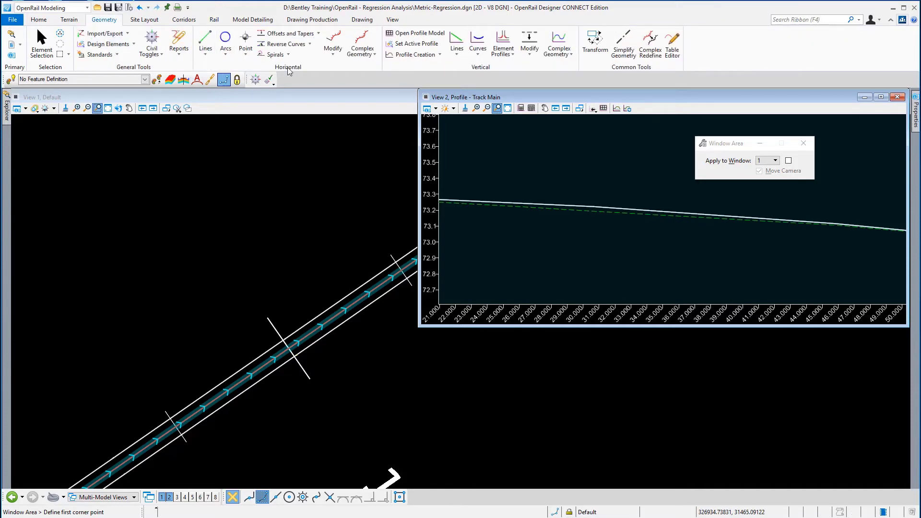
left_click(571, 56)
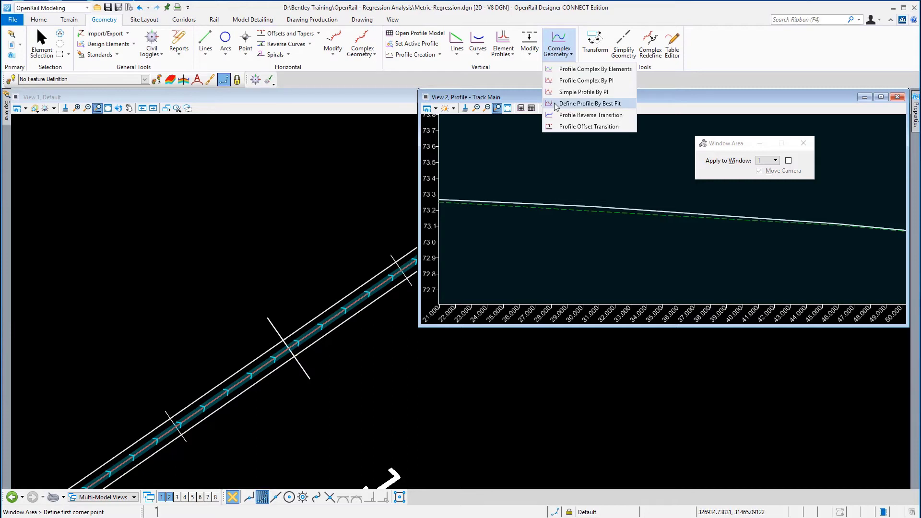
left_click(605, 103)
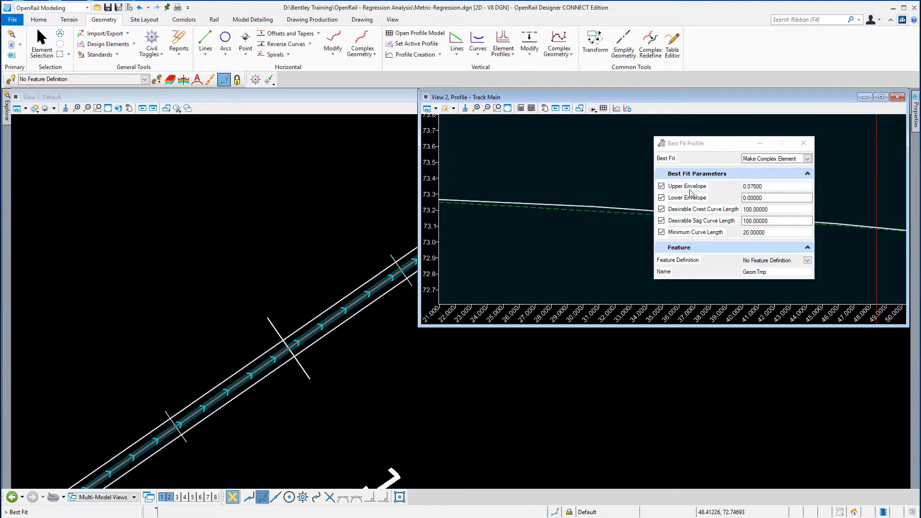
left_click(763, 187)
left_click(776, 198)
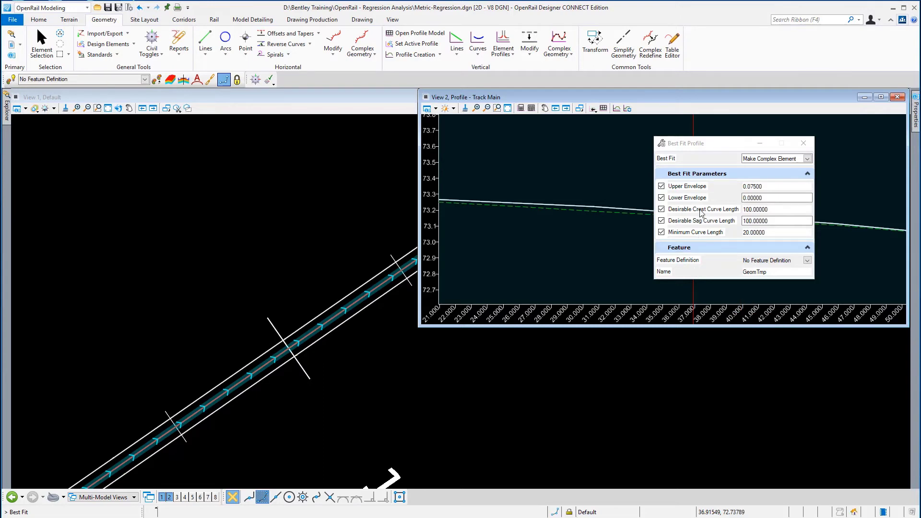
left_click(775, 210)
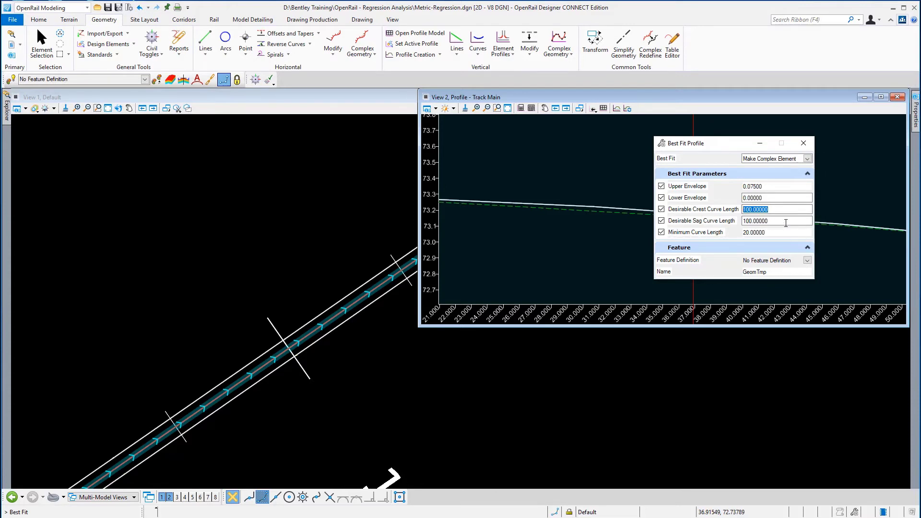
key("Tab")
key("Tab")
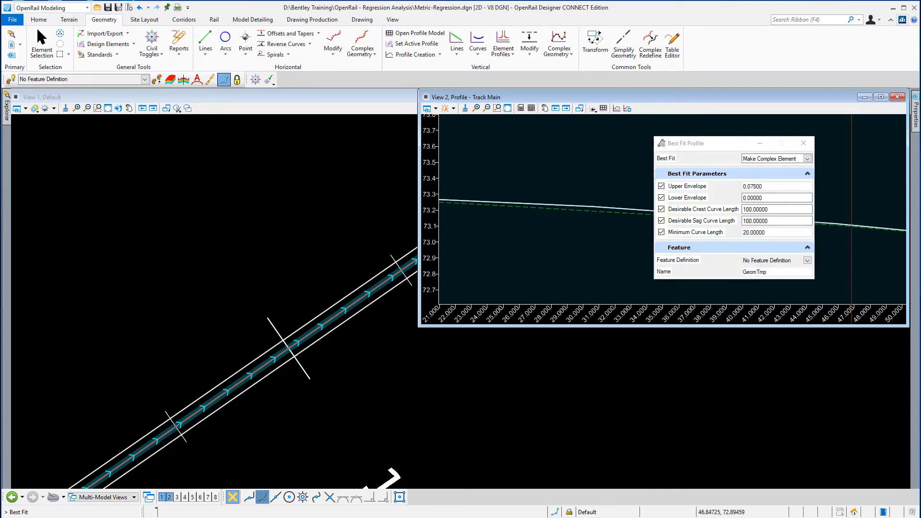
Set the best-fit profile's feature definition to Geom_Baseline and its name to Profile Track Main
left_click(807, 261)
left_click(748, 277)
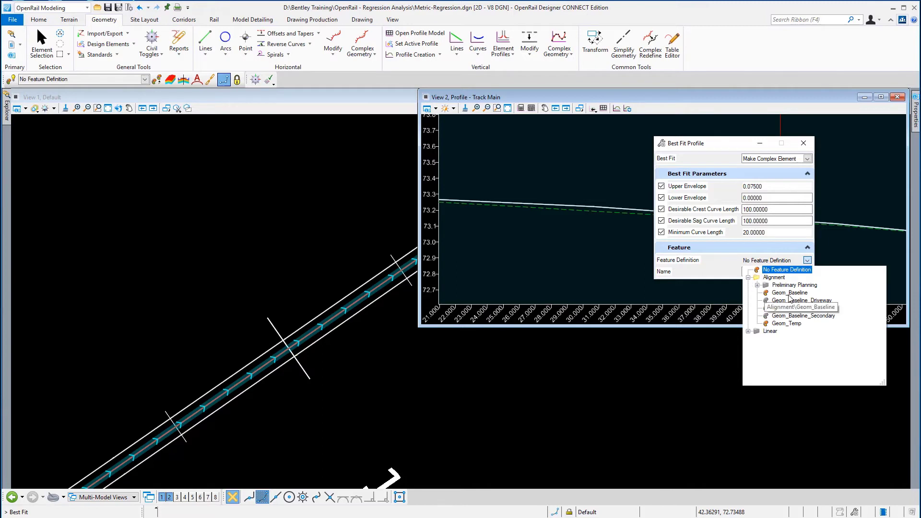
left_click(796, 324)
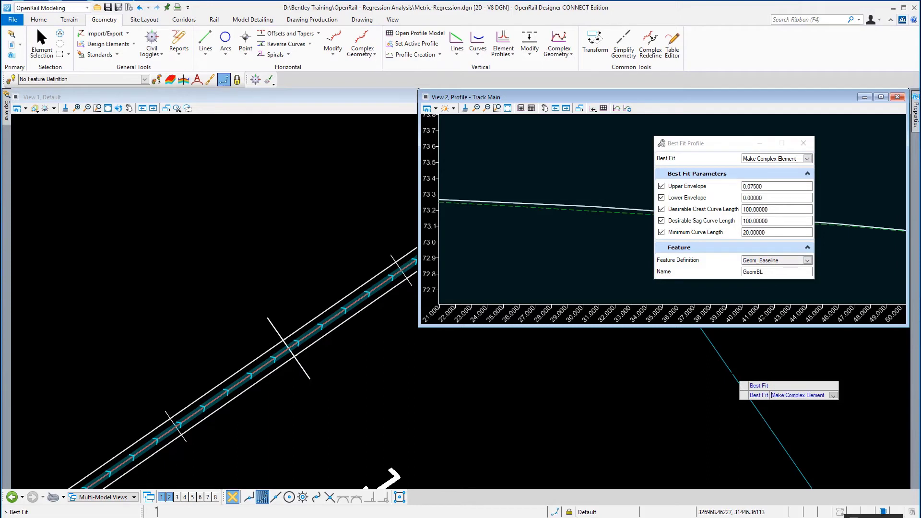
double_click(764, 272)
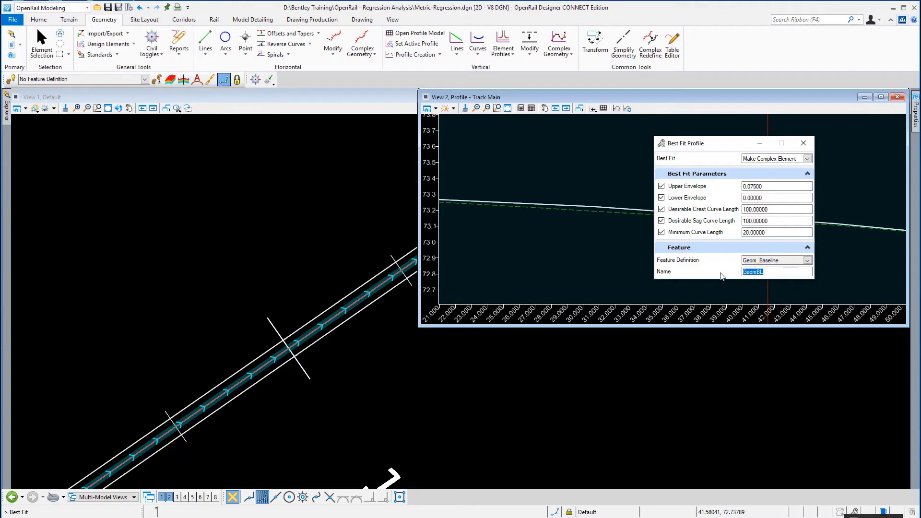
type("profiTrak")
key("BackSpace")
type("ck Main")
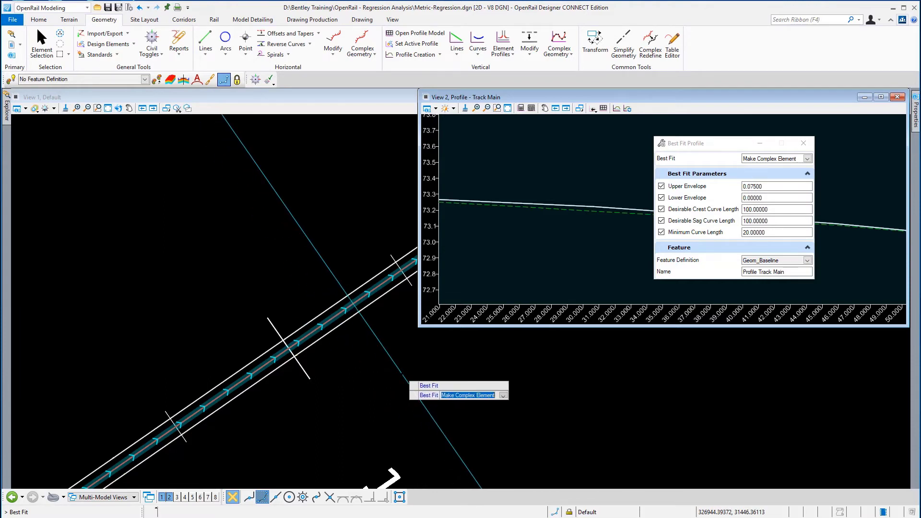
Fit the Make Complex Element best-fit profile to the Geom_Temp rail profile with envelopes 0.075 and 0, desirable curve lengths 100 and minimum curve length 20
left_click(402, 373)
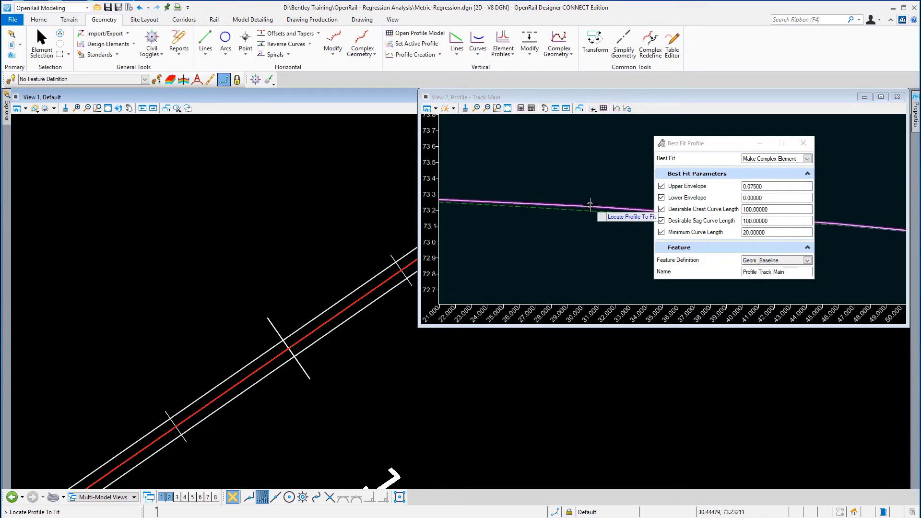
mouse_move(589, 205)
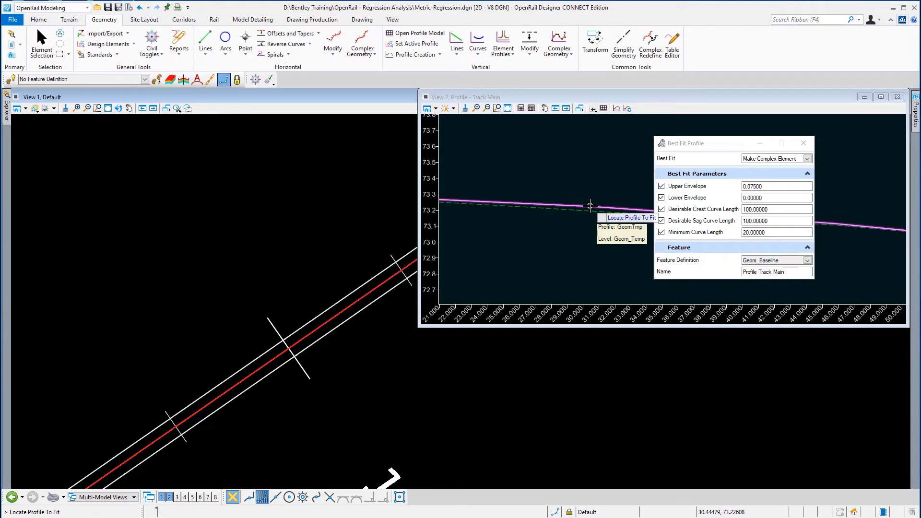
left_click(590, 206)
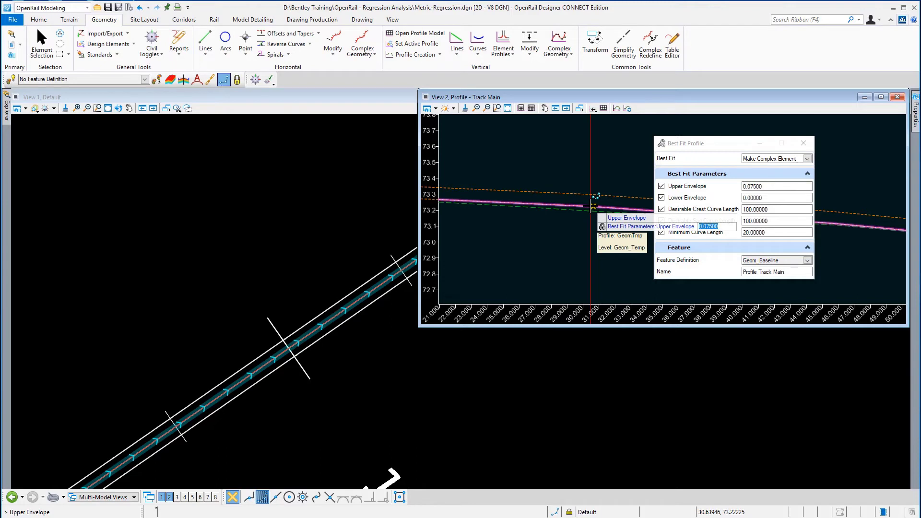
left_click(570, 229)
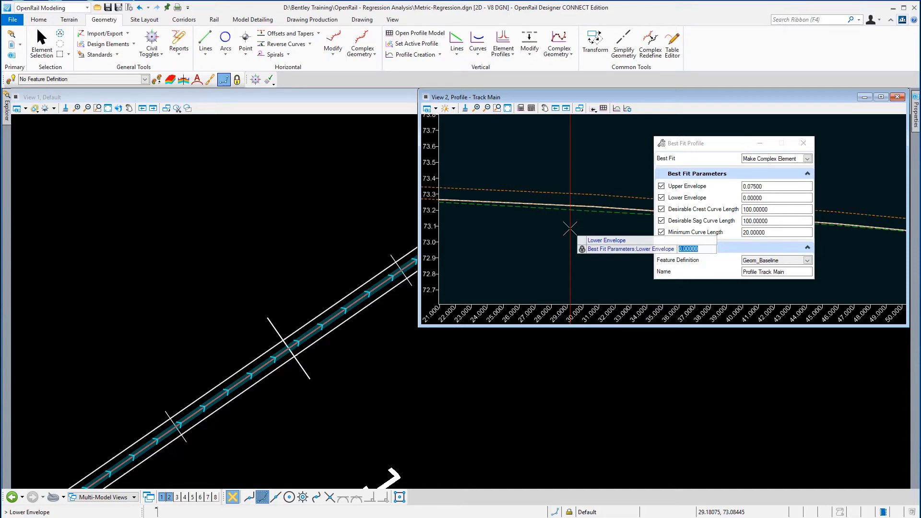
left_click(570, 229)
left_click(570, 228)
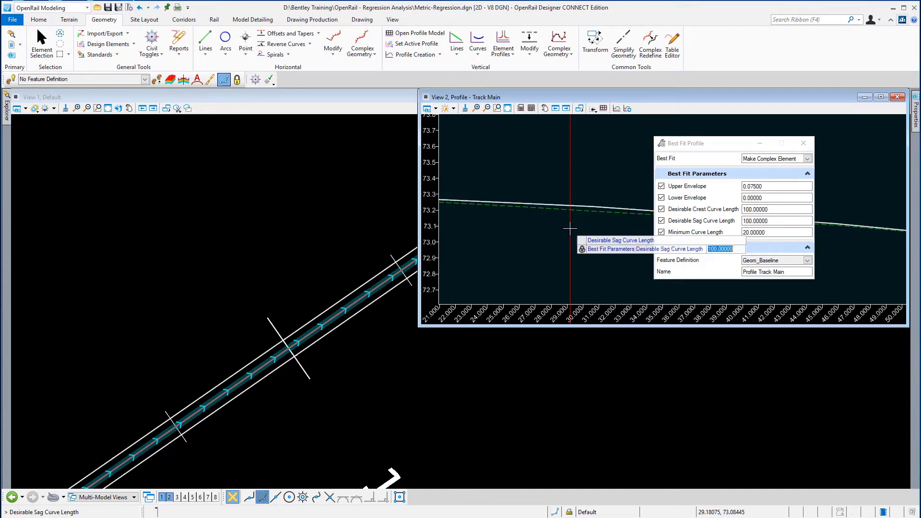
left_click(570, 229)
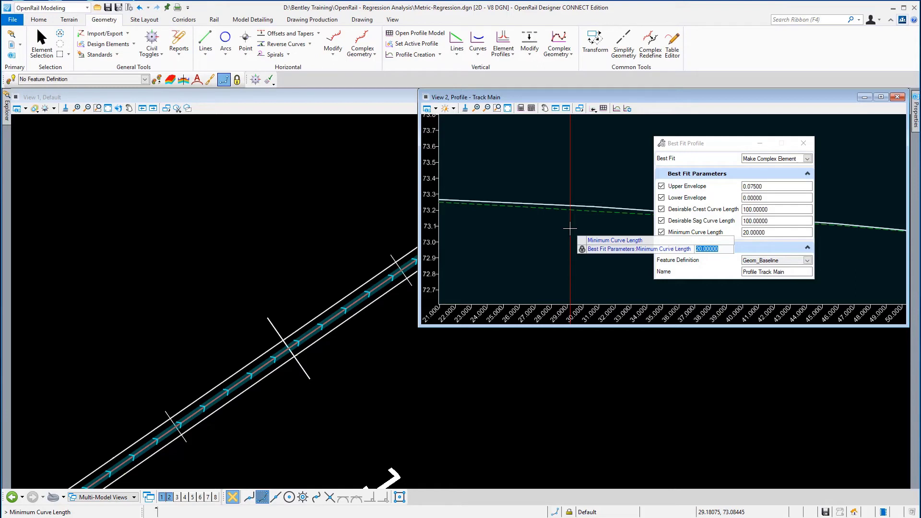
left_click(570, 228)
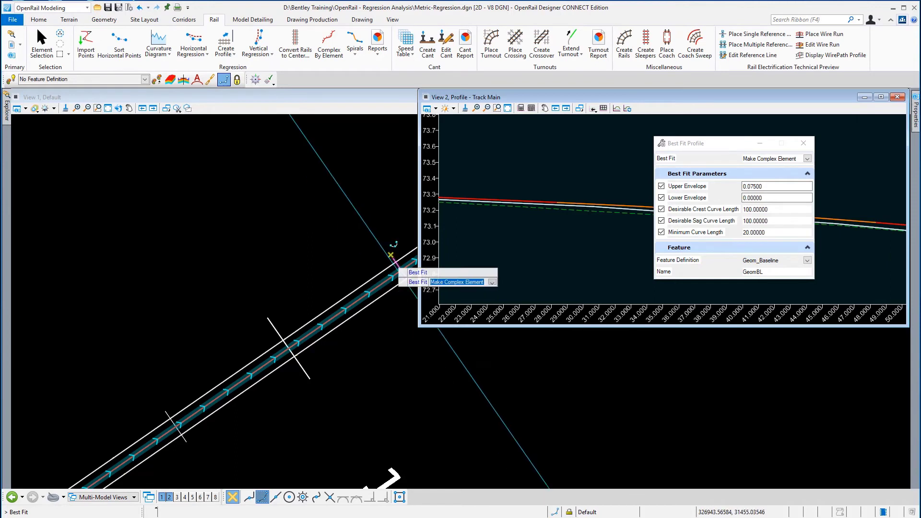
left_click(41, 39)
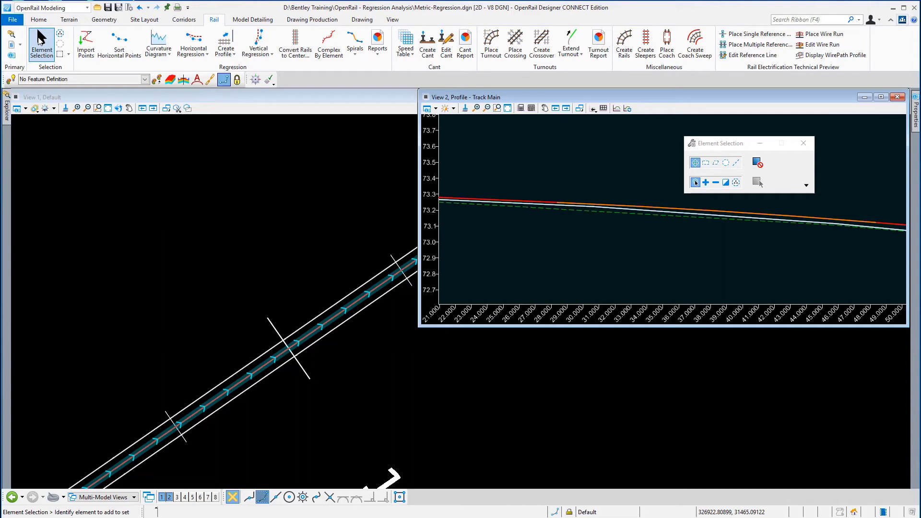
Generate a Profile Report for the best-fit profile in View 2 and review its linear and parabola elements
left_click(105, 21)
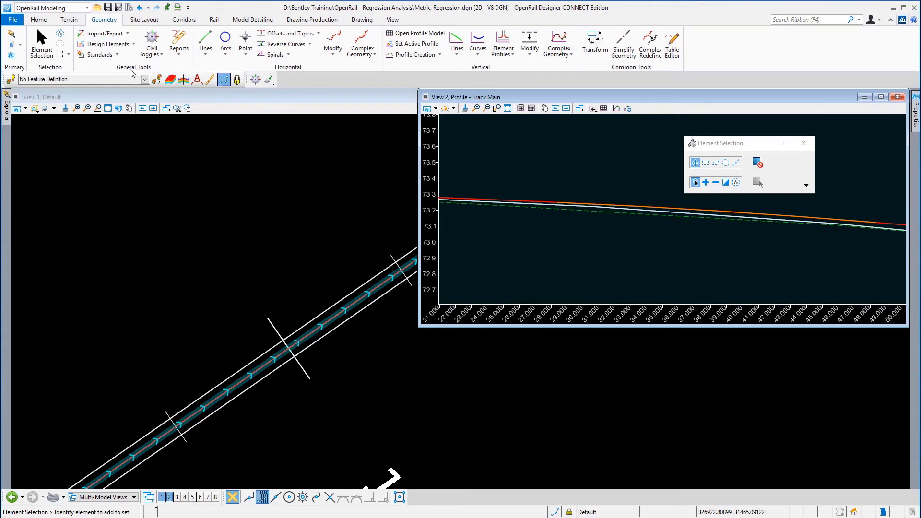
left_click(180, 55)
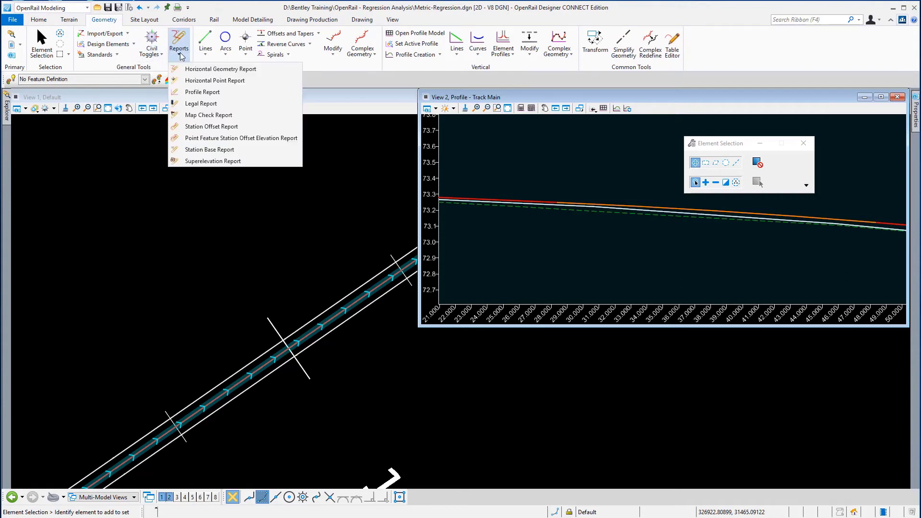
left_click(217, 92)
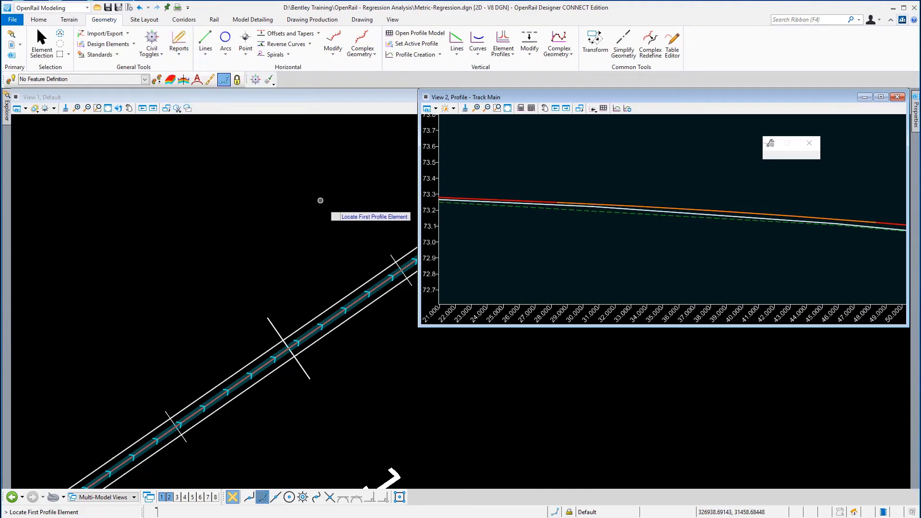
left_click(684, 209)
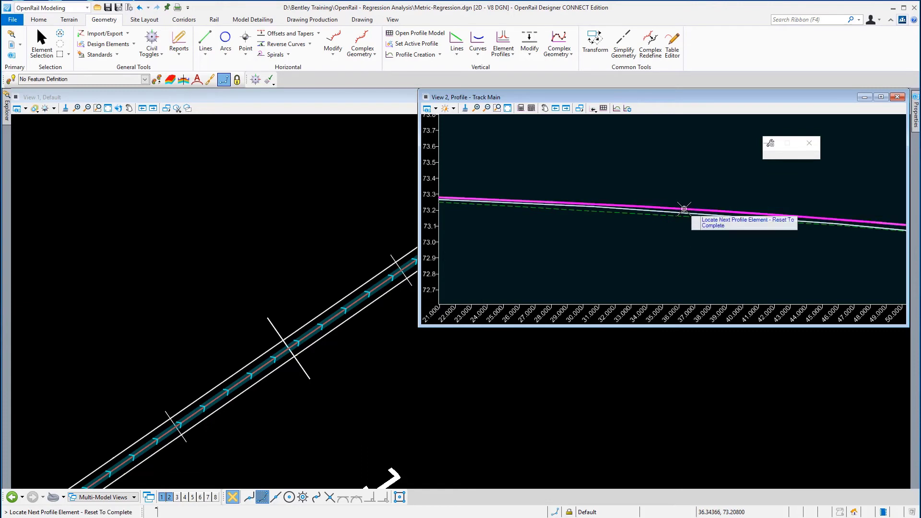
right_click(651, 169)
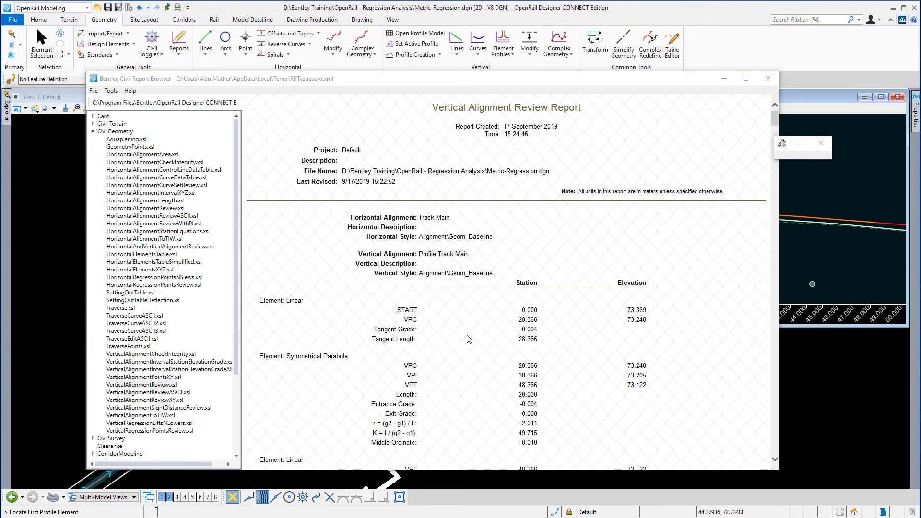
scroll(469, 338, "down", 6)
scroll(468, 339, "down", 20)
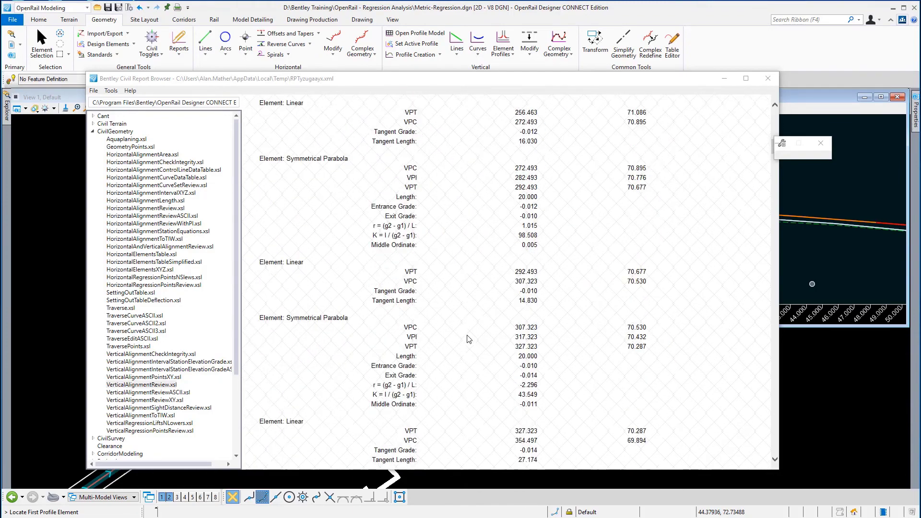
scroll(468, 339, "down", 8)
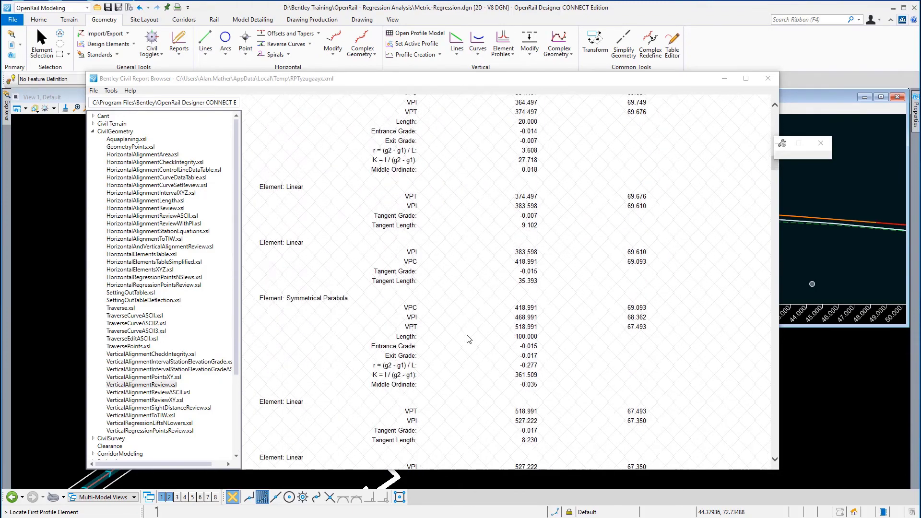
scroll(468, 338, "up", 20)
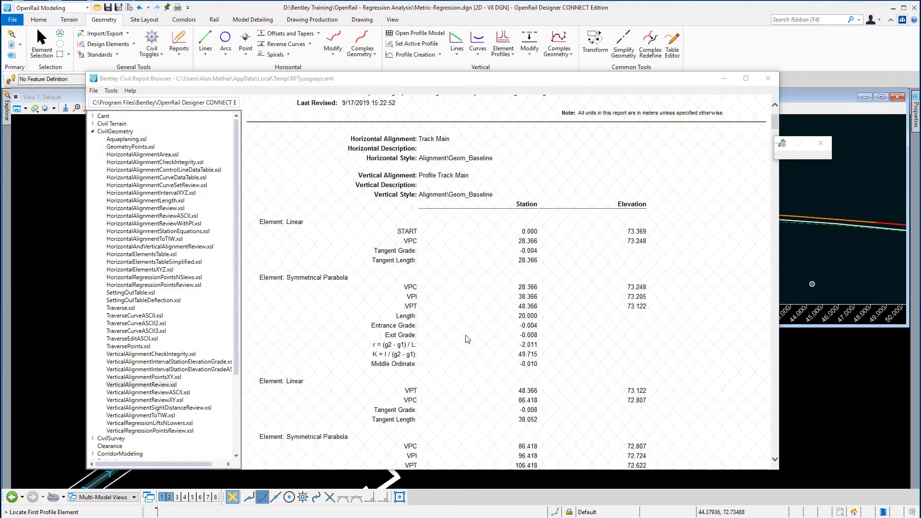
Save the vertical alignment review report as a Doc file named Track Main Profile Report
left_click(94, 91)
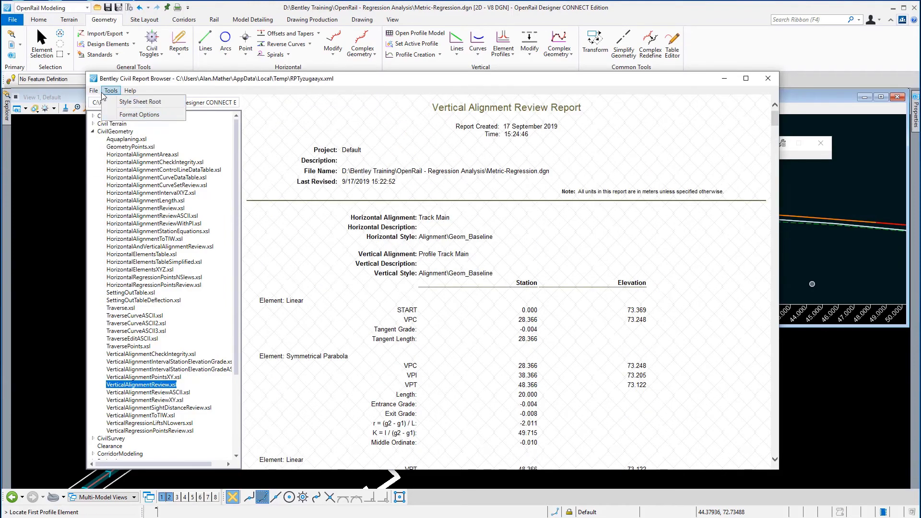
left_click(110, 112)
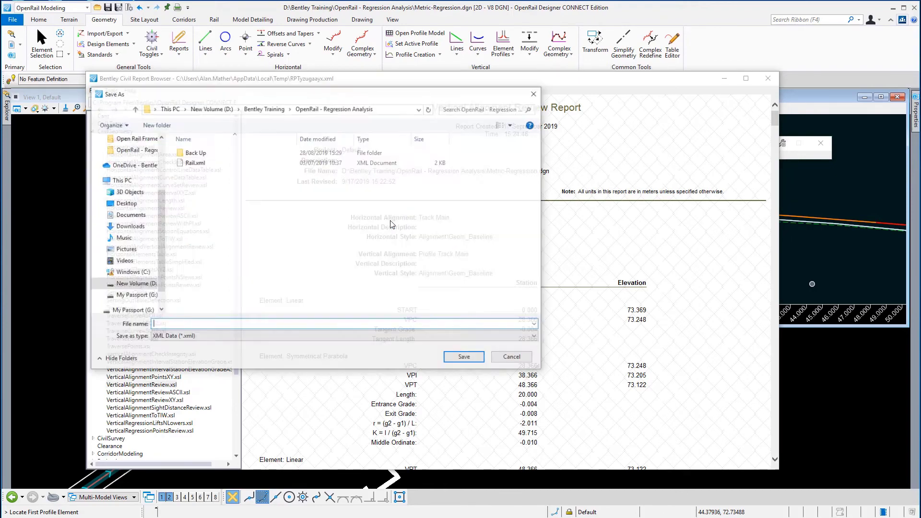
left_click(535, 336)
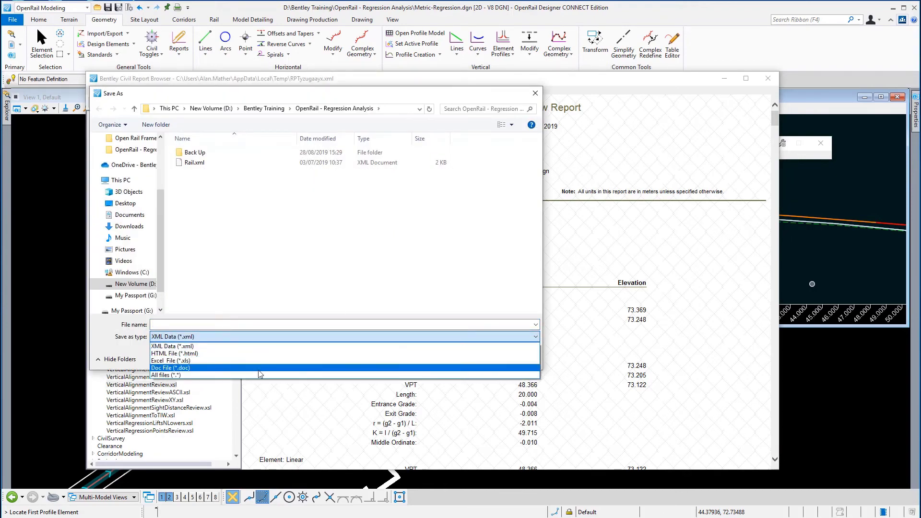
left_click(192, 368)
left_click(213, 323)
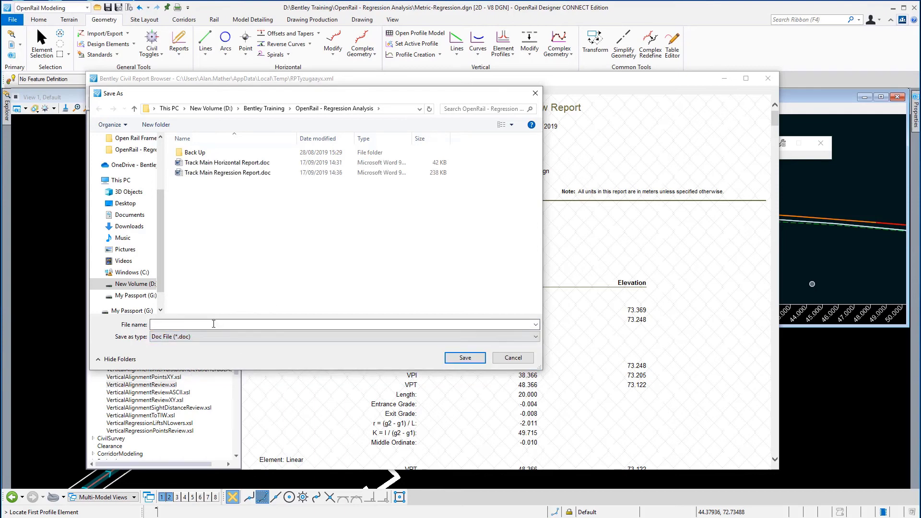
type("Tra")
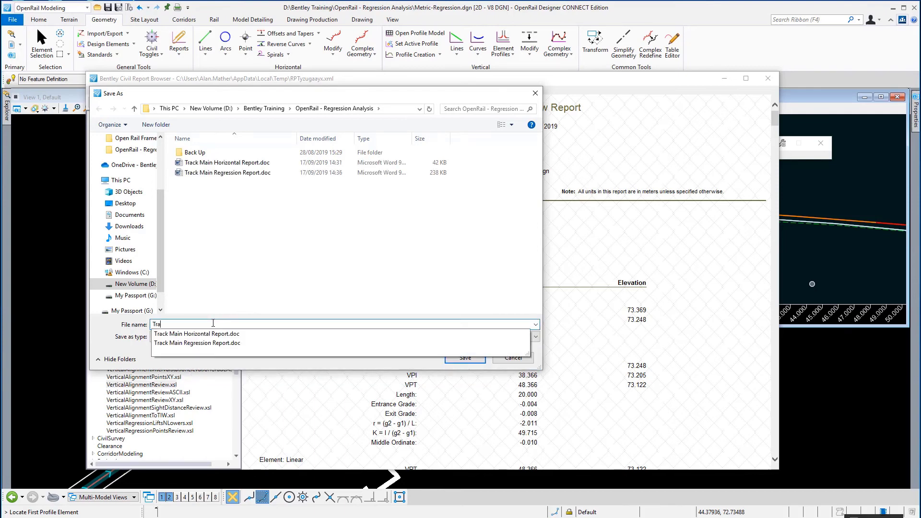
type("ck Main Profil")
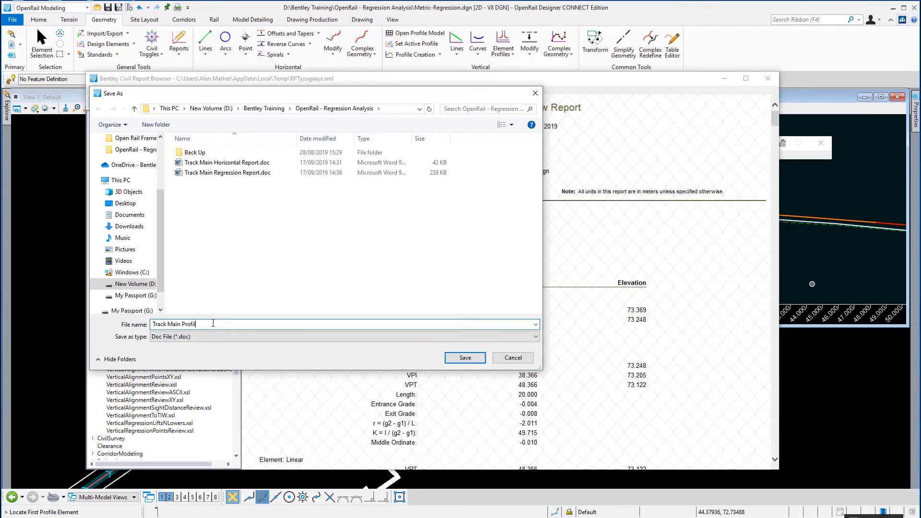
type("e Report")
left_click(468, 359)
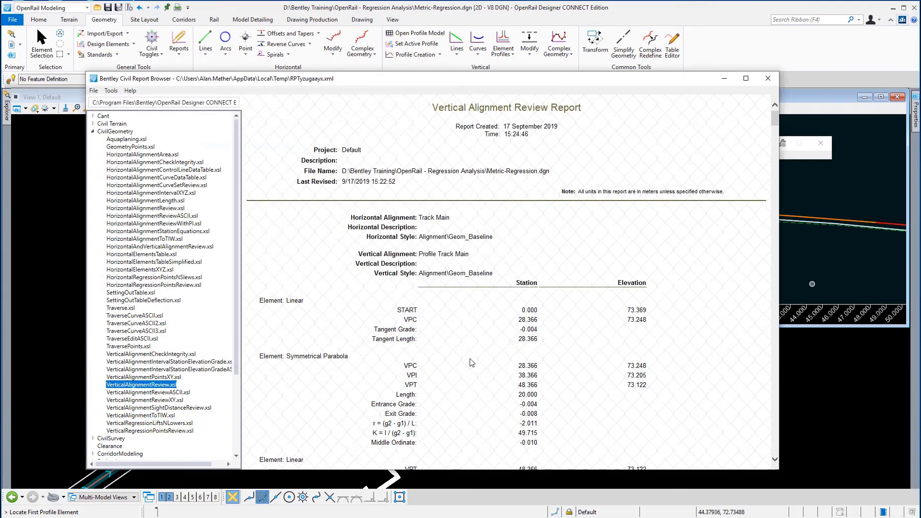
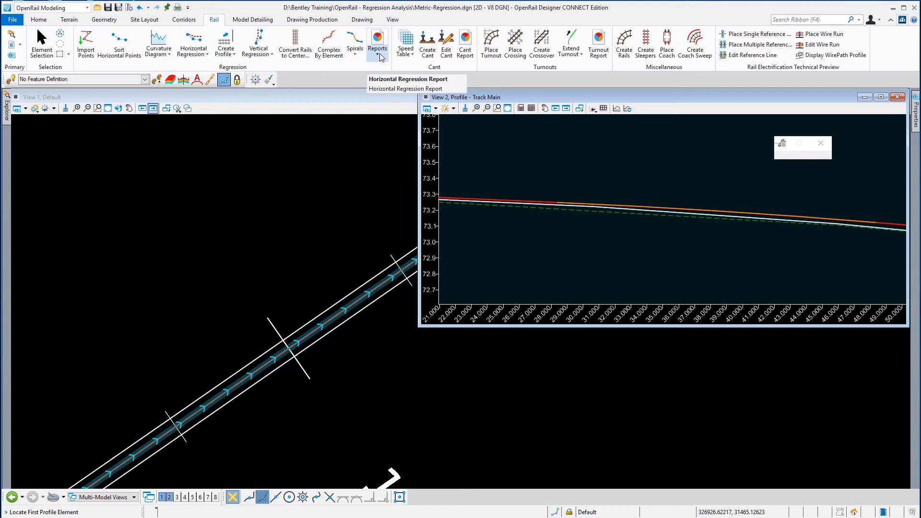
Create a Vertical Regression Report at interval 5, with the best-fit profile as center line and the Geom_Temp profile as regression profile
left_click(378, 55)
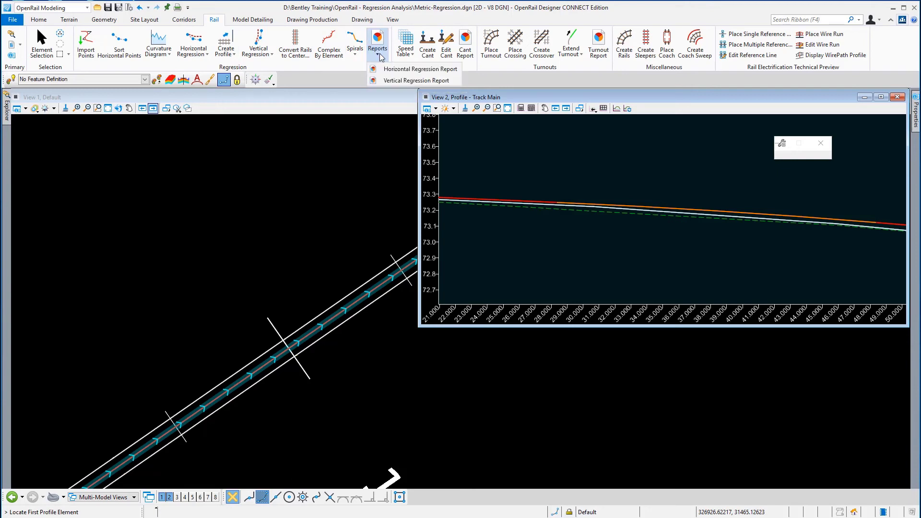
left_click(401, 81)
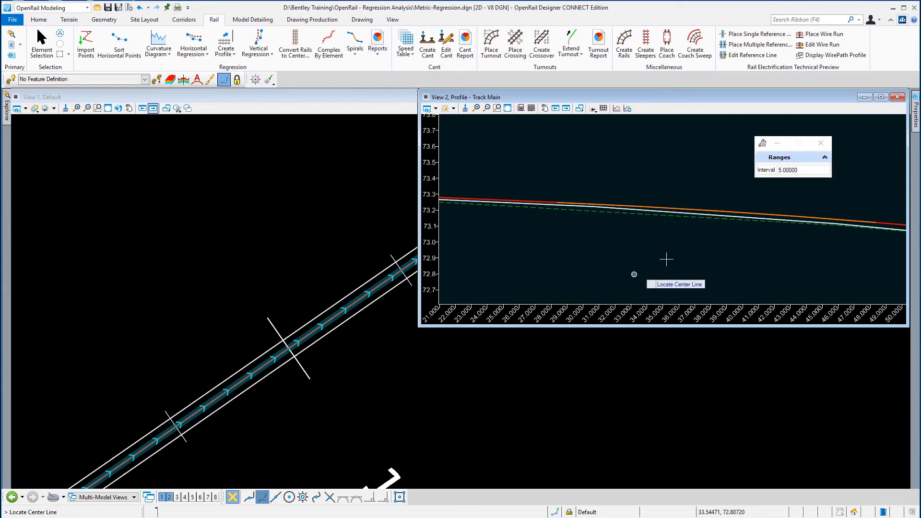
left_click(707, 210)
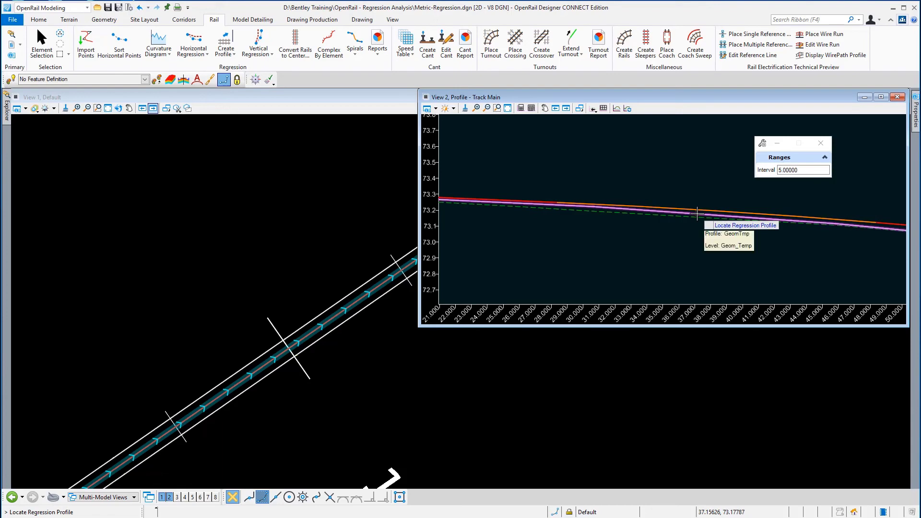
left_click(696, 212)
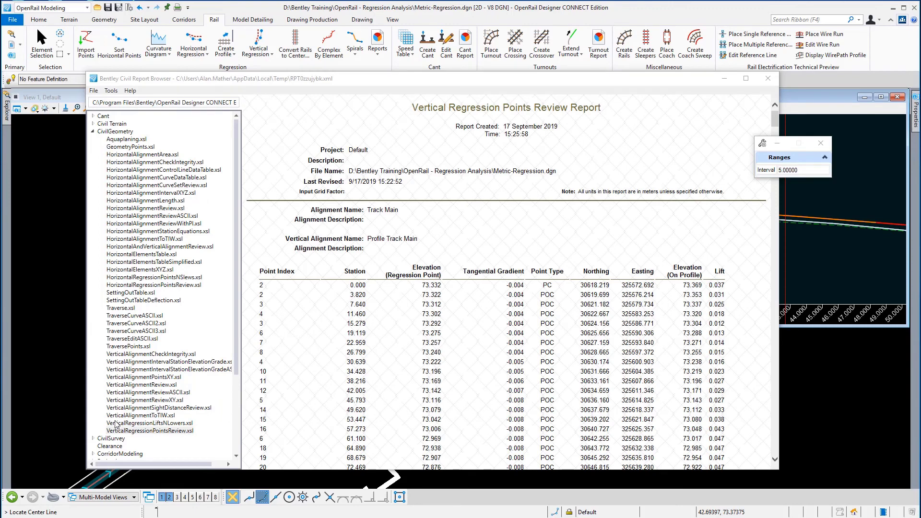
Switch the regression report to the VerticalRegressionLiftsNLowers.xsl style sheet and examine the lift values along the profile's elements
left_click(169, 424)
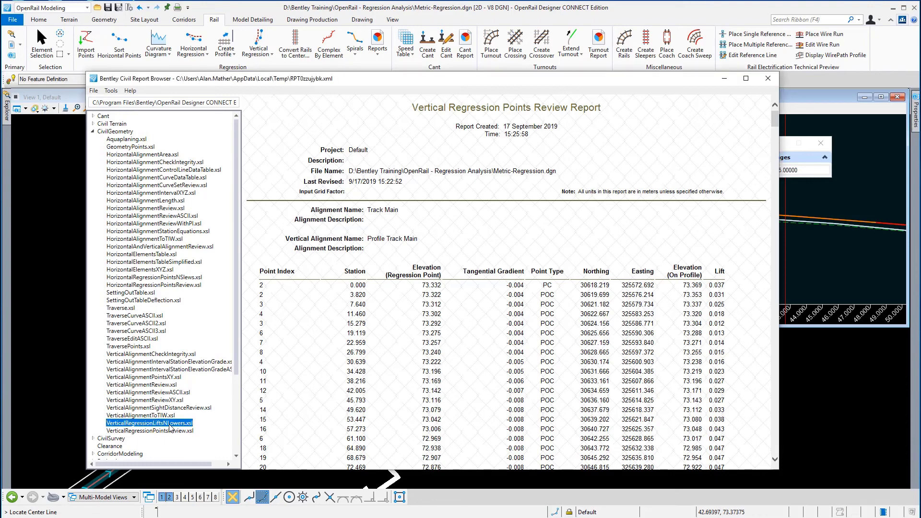
scroll(571, 365, "down", 3)
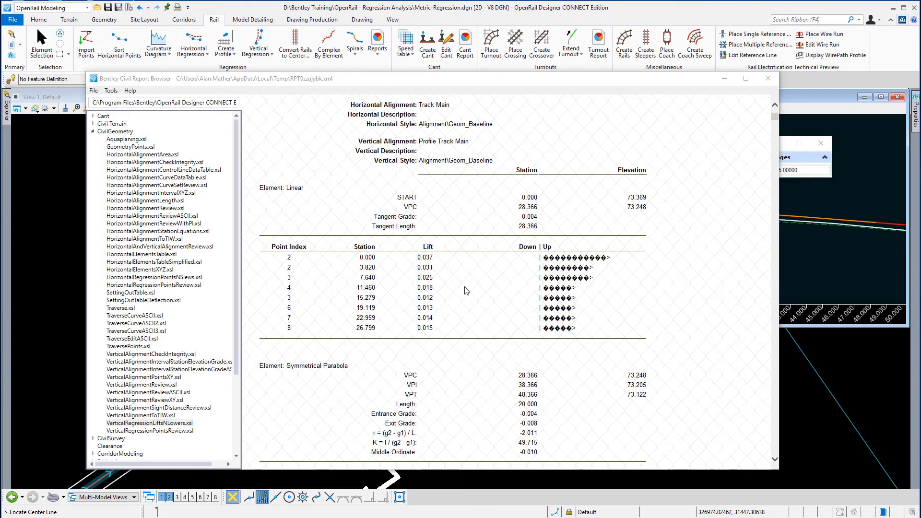
scroll(465, 290, "down", 4)
scroll(465, 290, "down", 4)
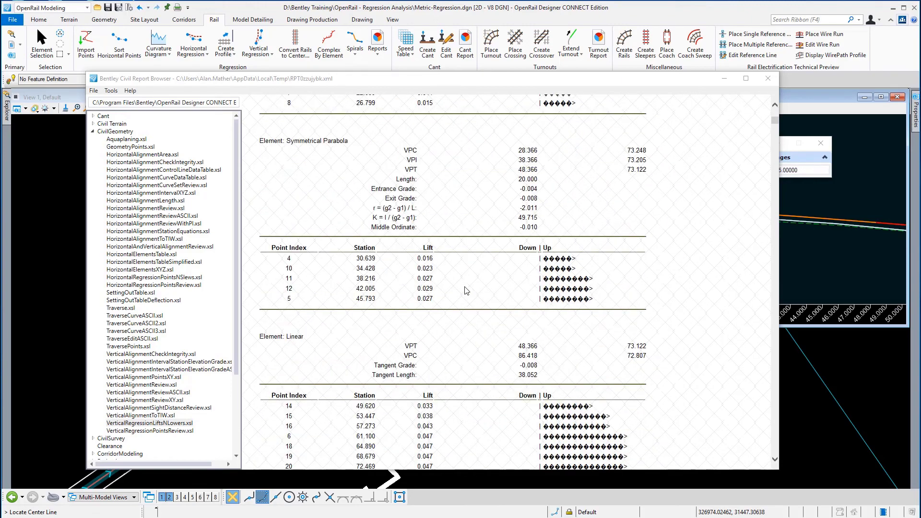
scroll(464, 290, "down", 4)
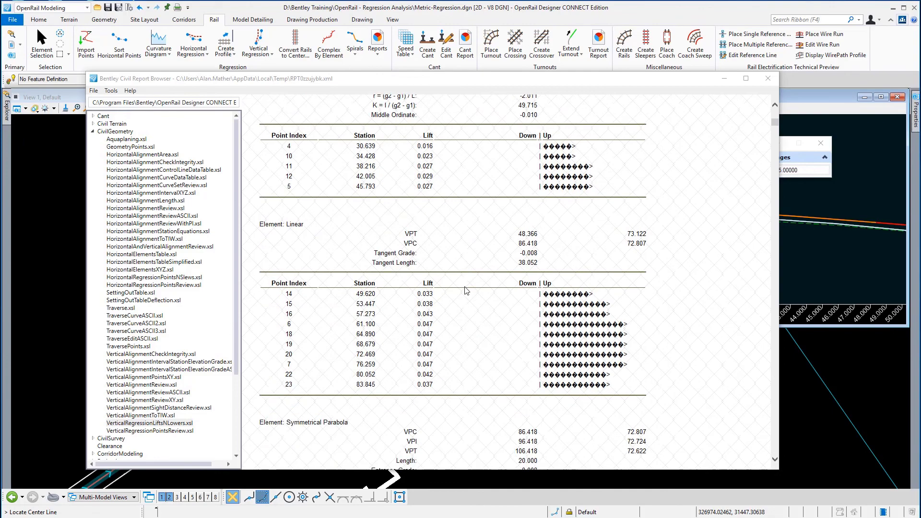
scroll(465, 291, "down", 10)
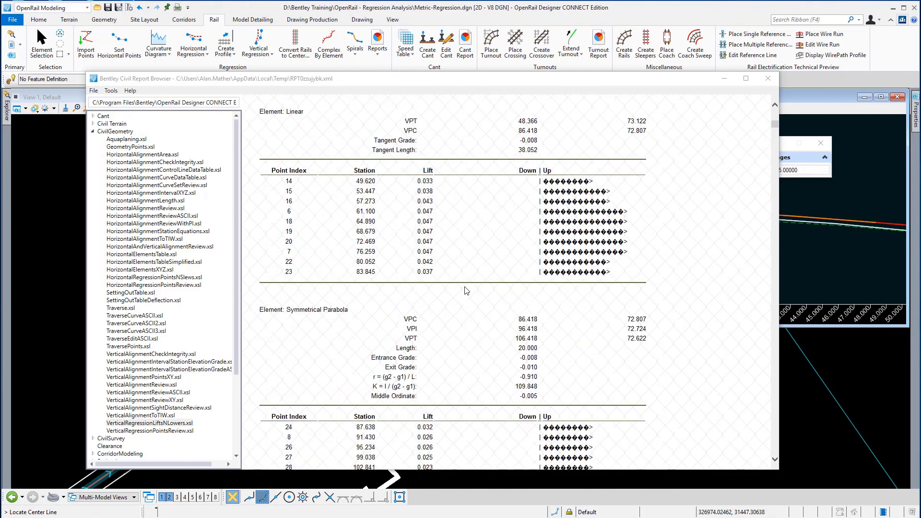
scroll(465, 290, "down", 6)
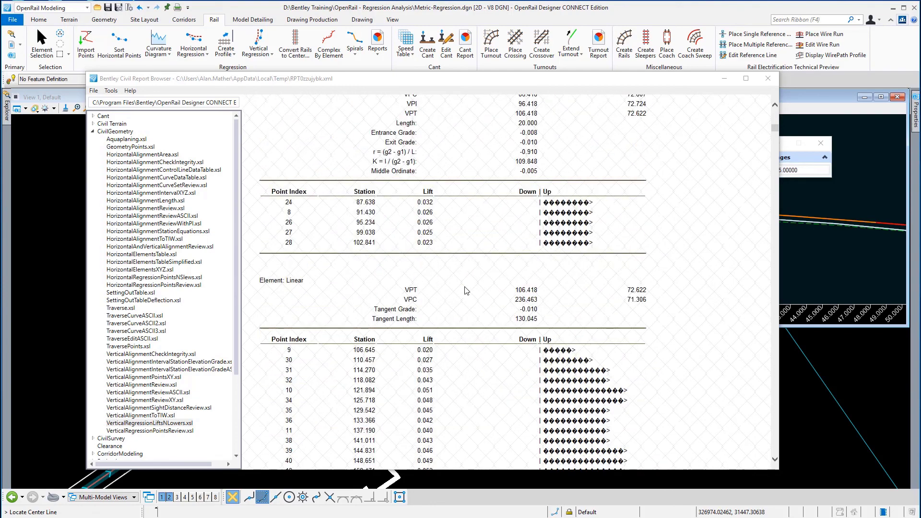
scroll(465, 290, "down", 8)
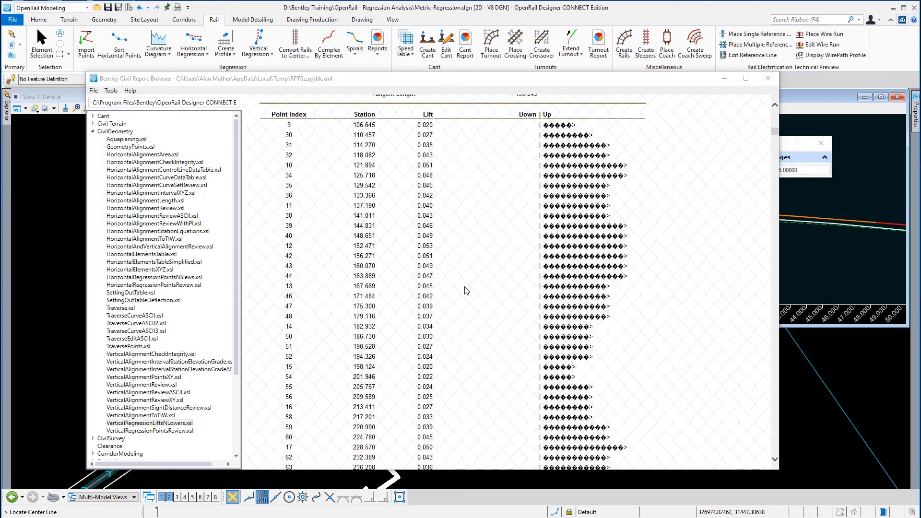
Review the lift values for the remaining linear and symmetrical parabola elements further down the vertical regression report
scroll(465, 290, "down", 4)
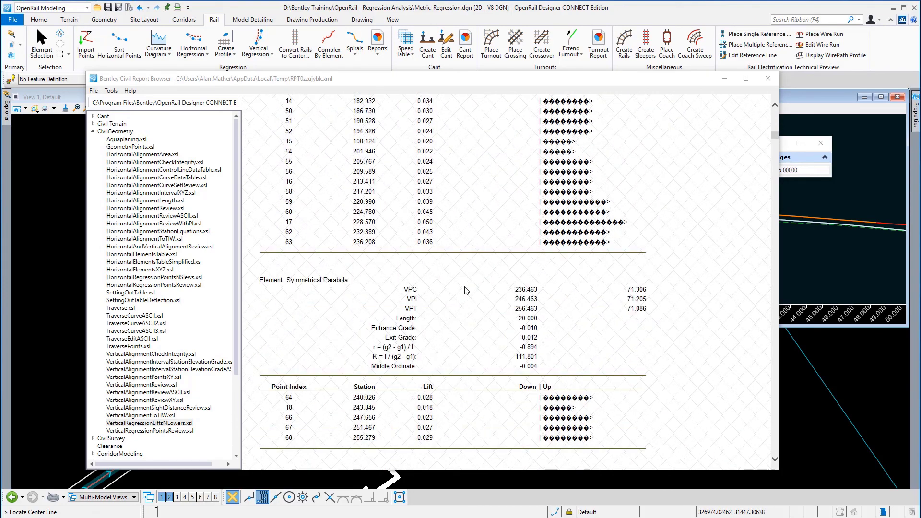
scroll(465, 291, "down", 8)
scroll(465, 290, "down", 12)
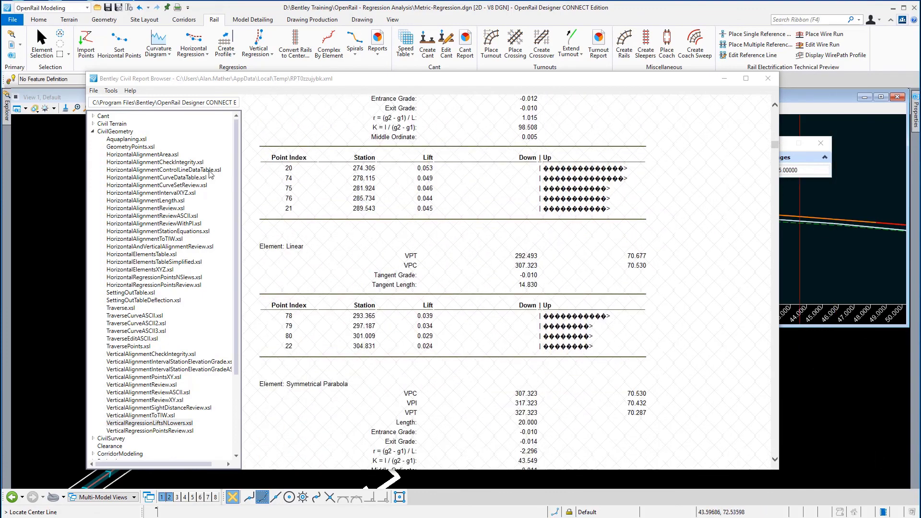
Save the lifts-and-lowers regression report as a Doc file named Track Main Profile Regression Report and close the report browser
left_click(95, 91)
left_click(94, 90)
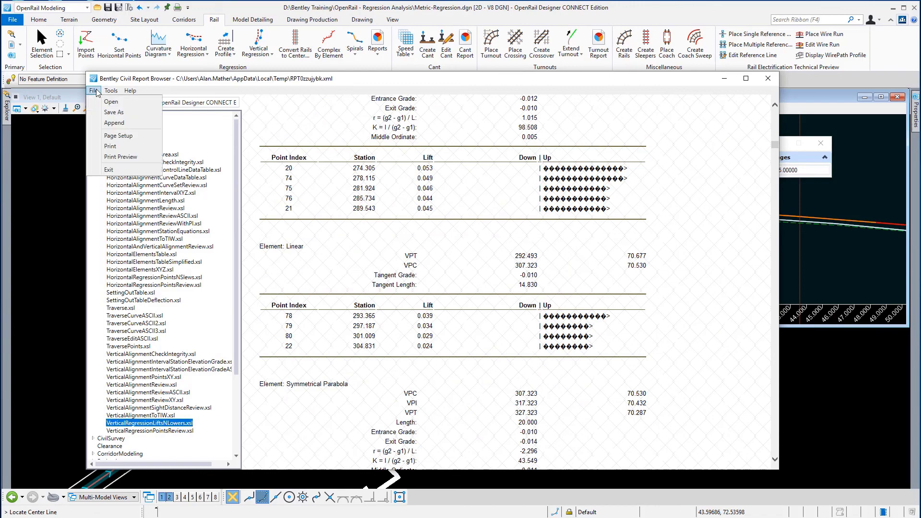
left_click(113, 112)
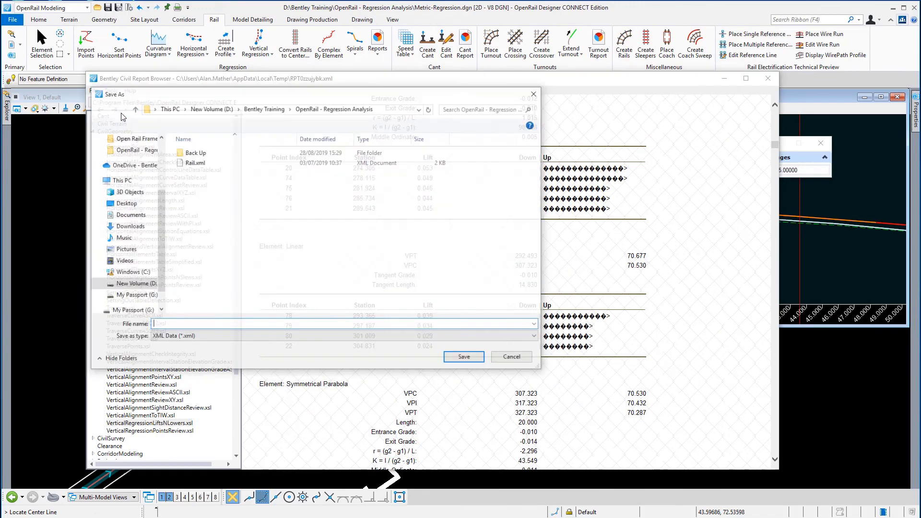
left_click(255, 337)
left_click(171, 368)
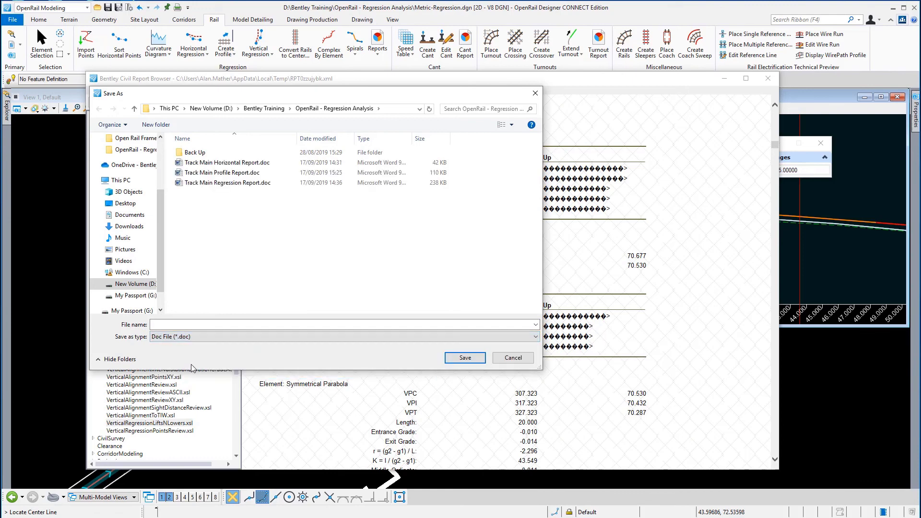
left_click(184, 324)
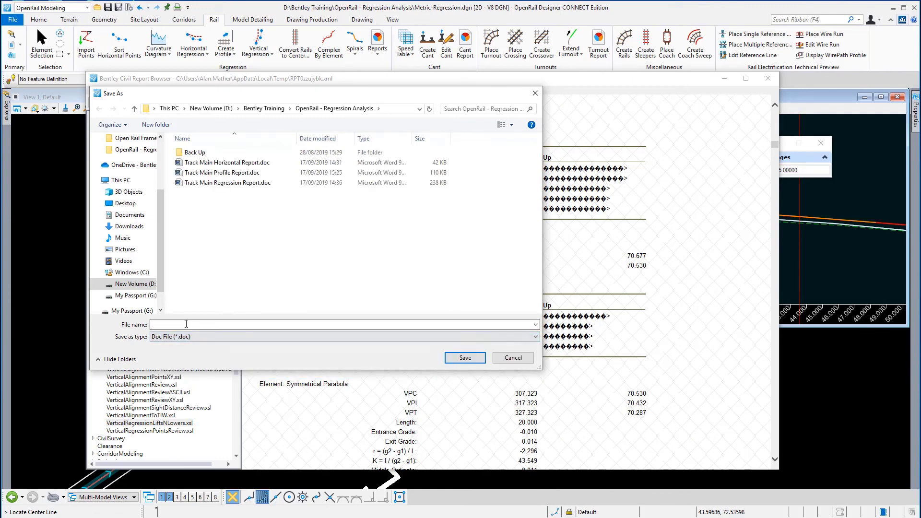
type("Track")
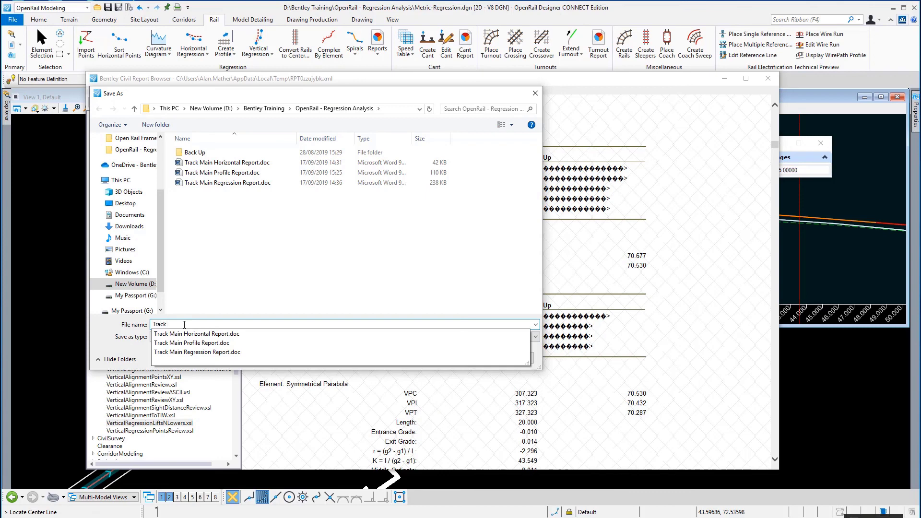
type(" Main P")
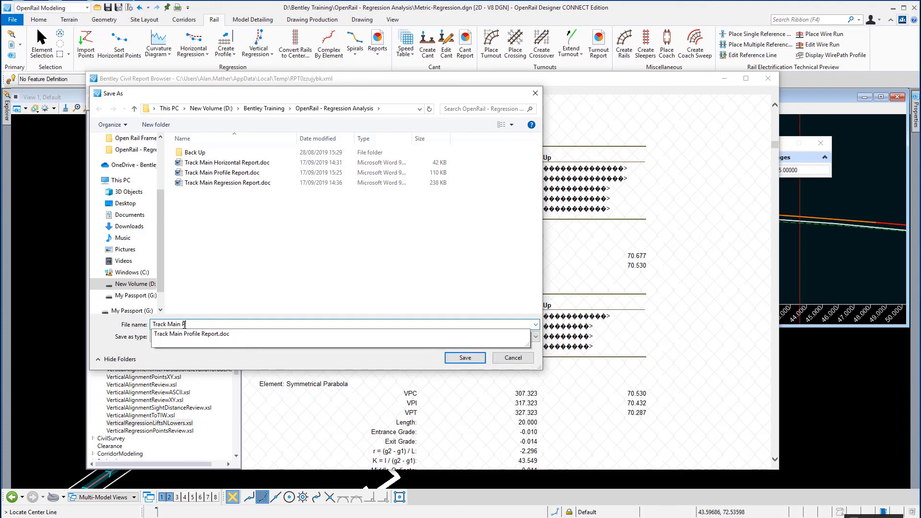
type("rofile Regression")
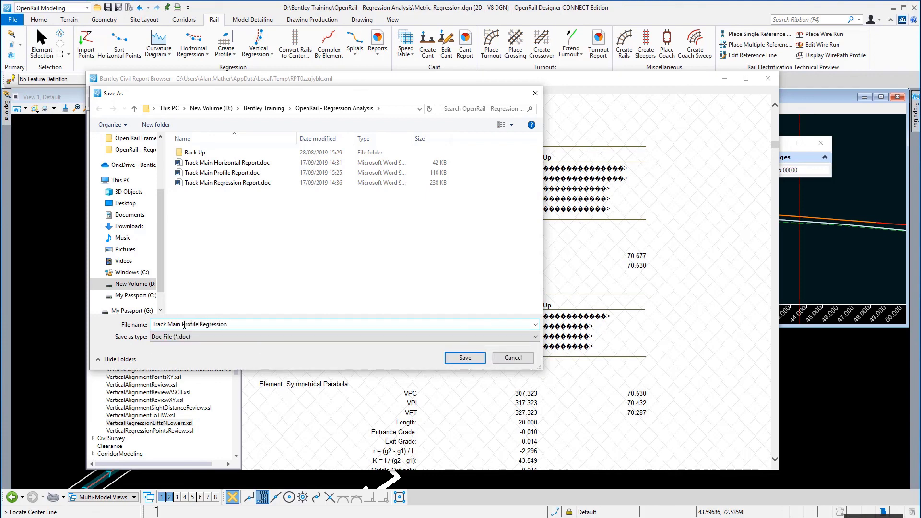
type(" Report")
left_click(465, 358)
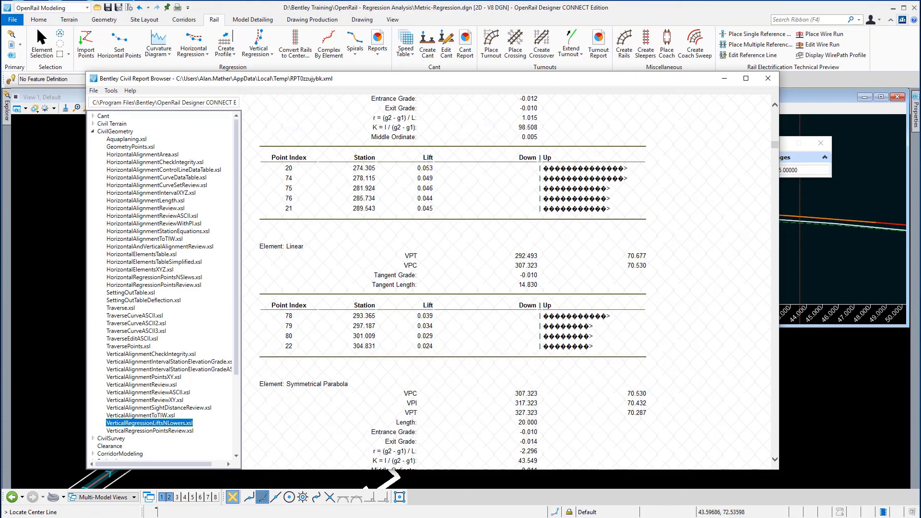
left_click(767, 78)
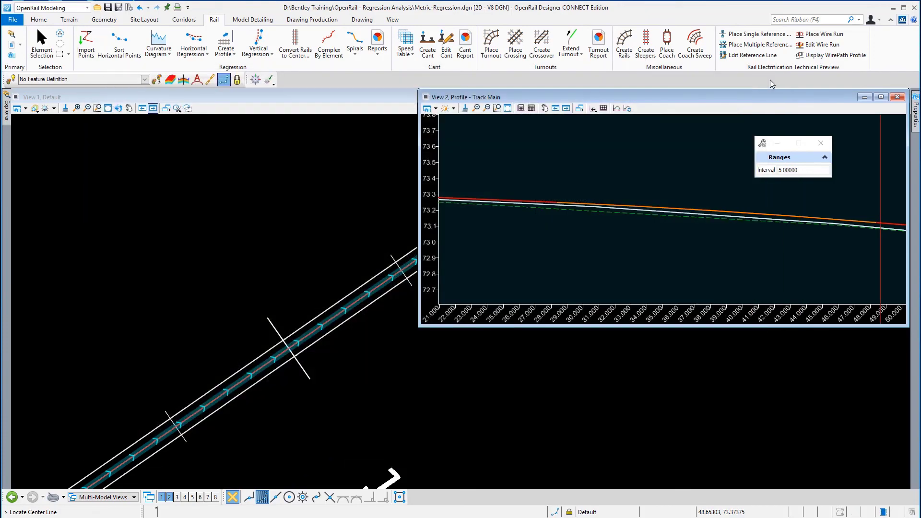